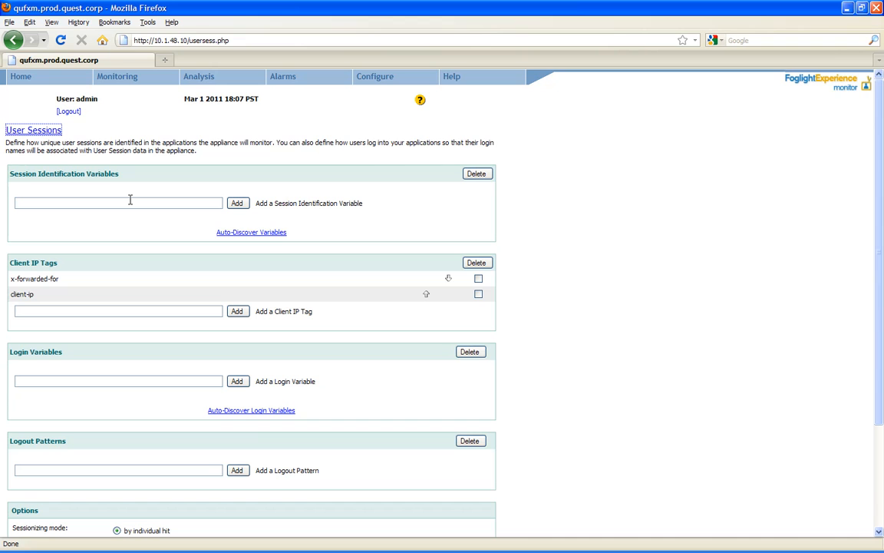
- Add a trial jsessionid session variable, delete it again, and run auto-discovery of session variables
click(130, 202)
text(jsessionid)
click(237, 203)
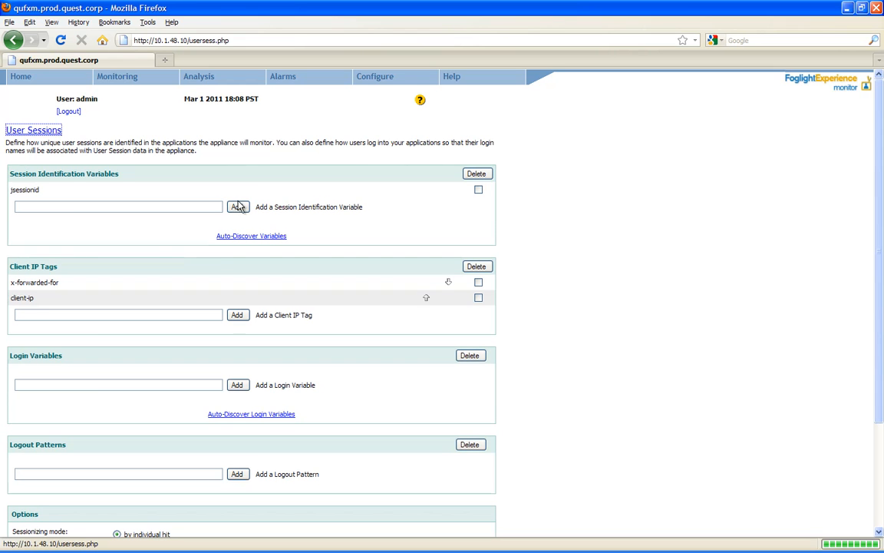
double_click(28, 189)
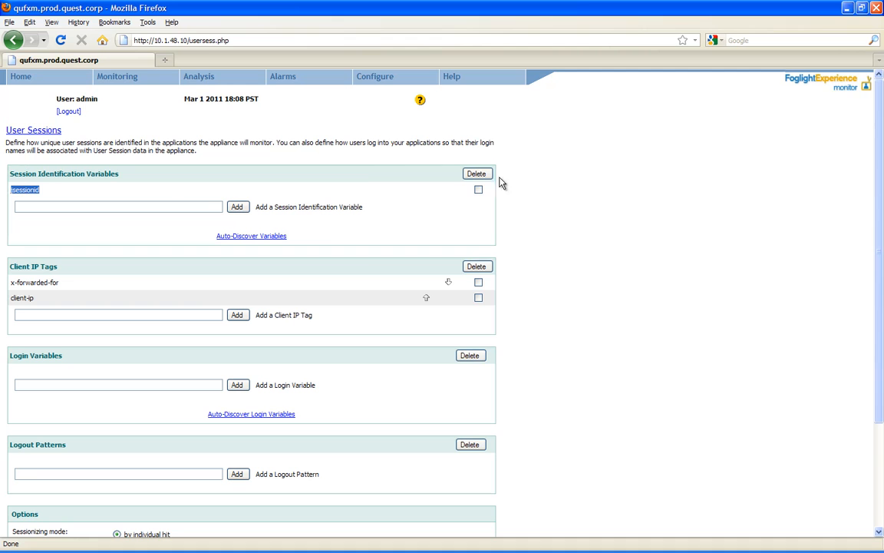
click(478, 189)
click(479, 174)
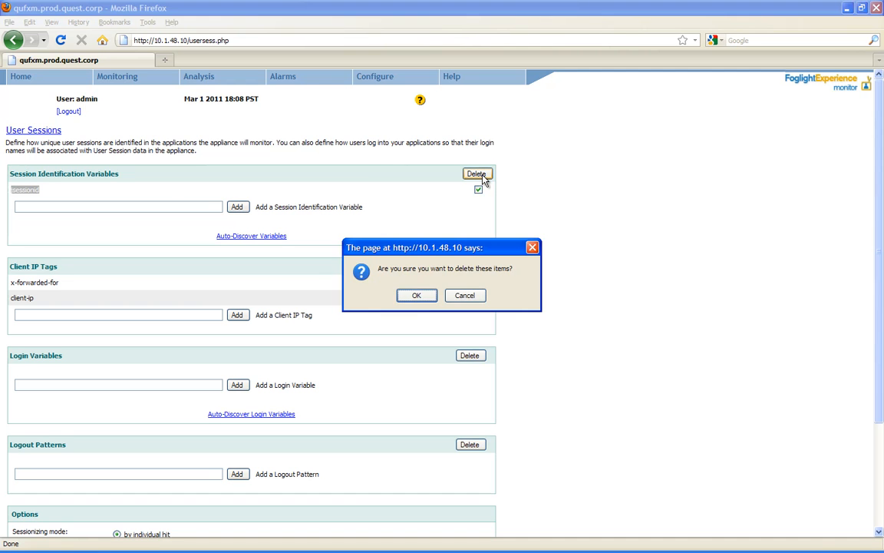
click(412, 295)
click(243, 233)
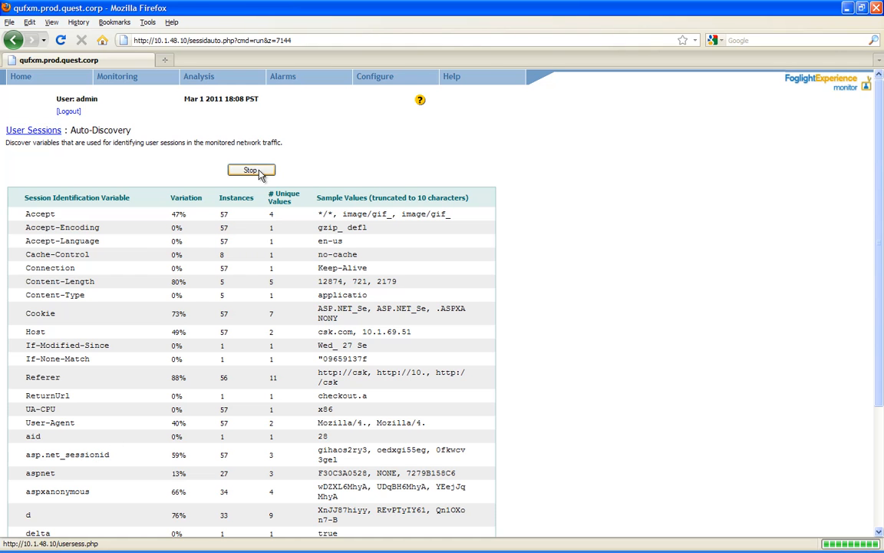
- Stop auto-discovery and add the detected asp.net_sessionid as the session identification variable
click(254, 170)
scroll(126, 326, down, 5)
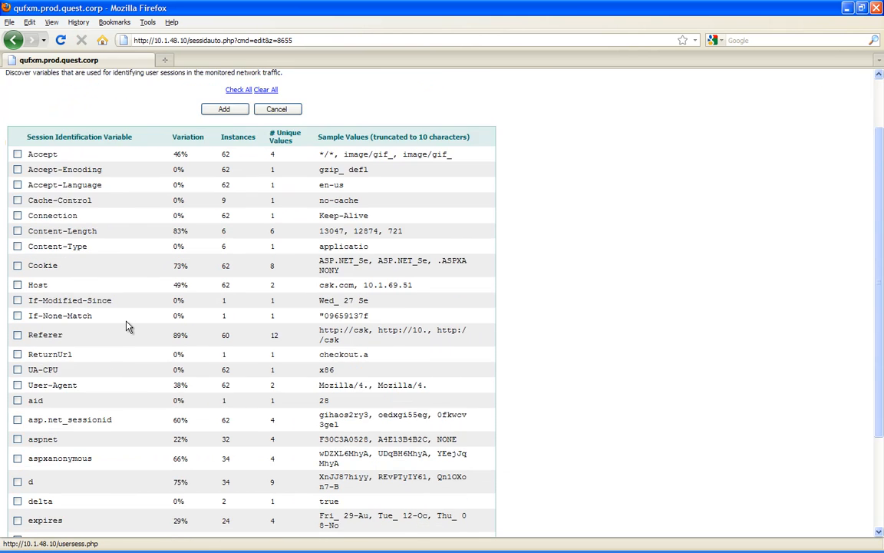
click(17, 289)
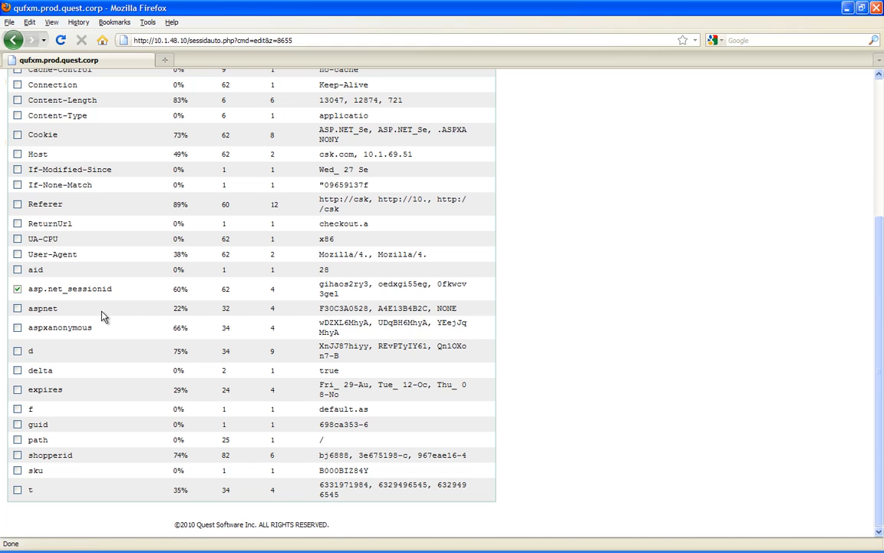
scroll(59, 306, up, 5)
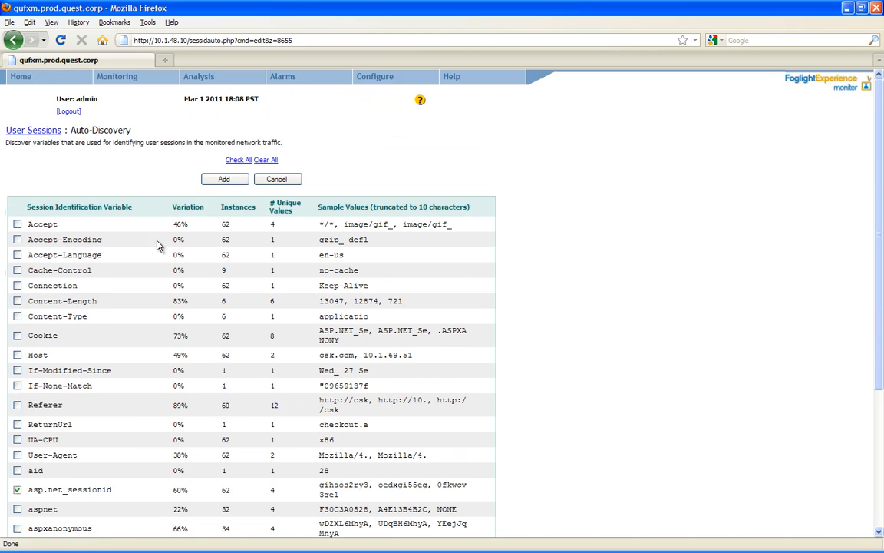
click(223, 179)
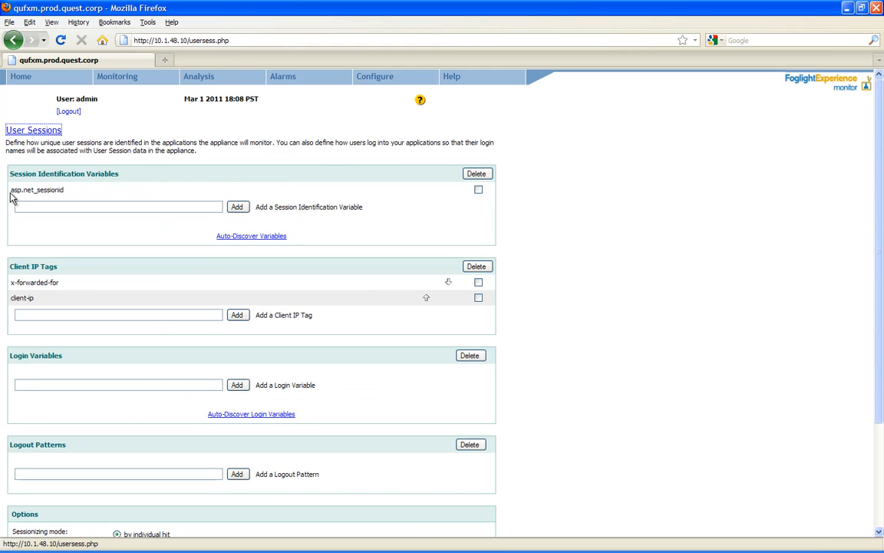
drag(65, 191, 10, 198)
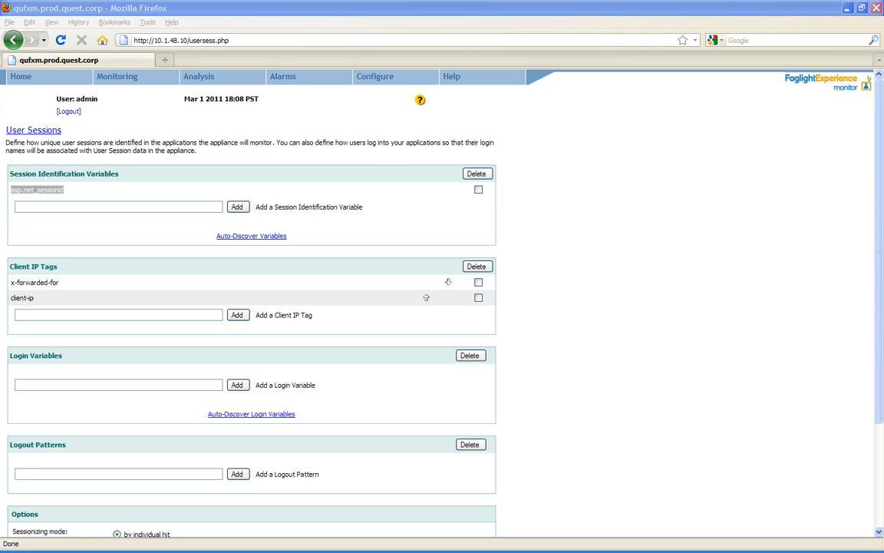
- Start a new application component named My eCommerce
mouse_move(387, 82)
mouse_move(384, 107)
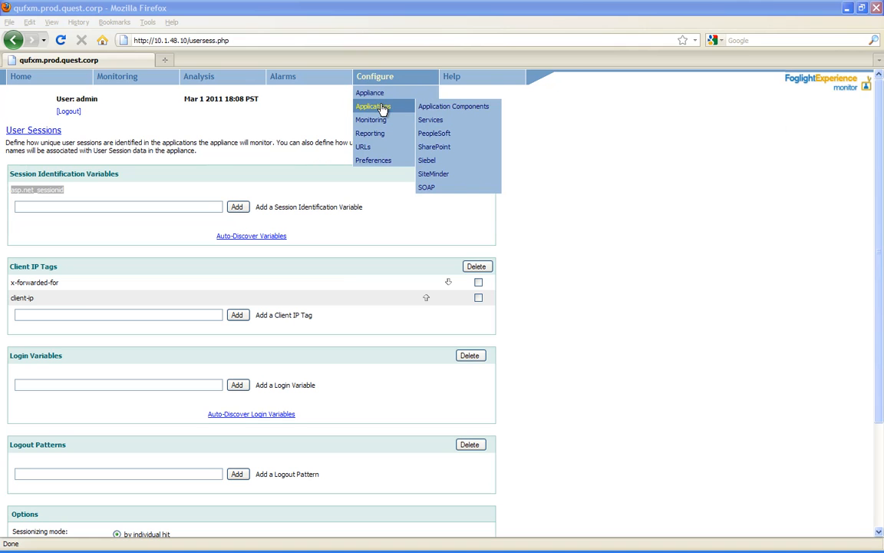
click(443, 108)
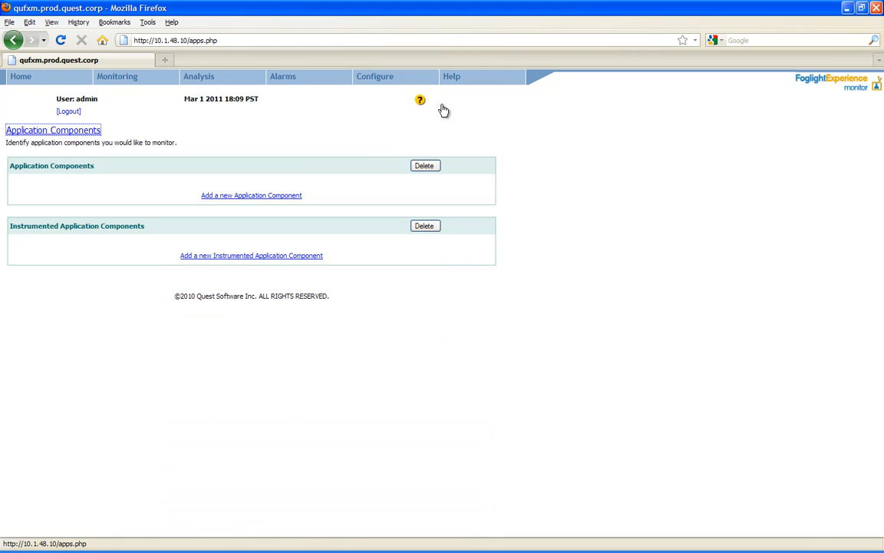
click(229, 196)
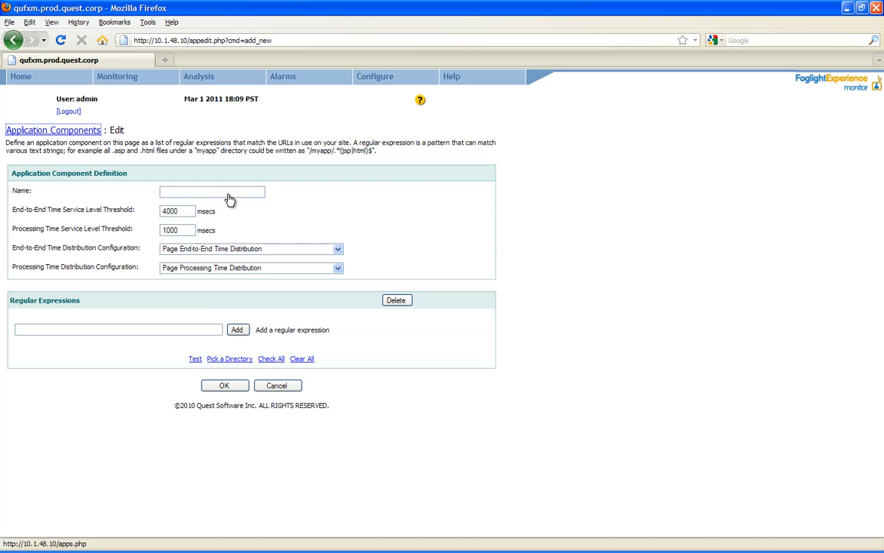
text(My)
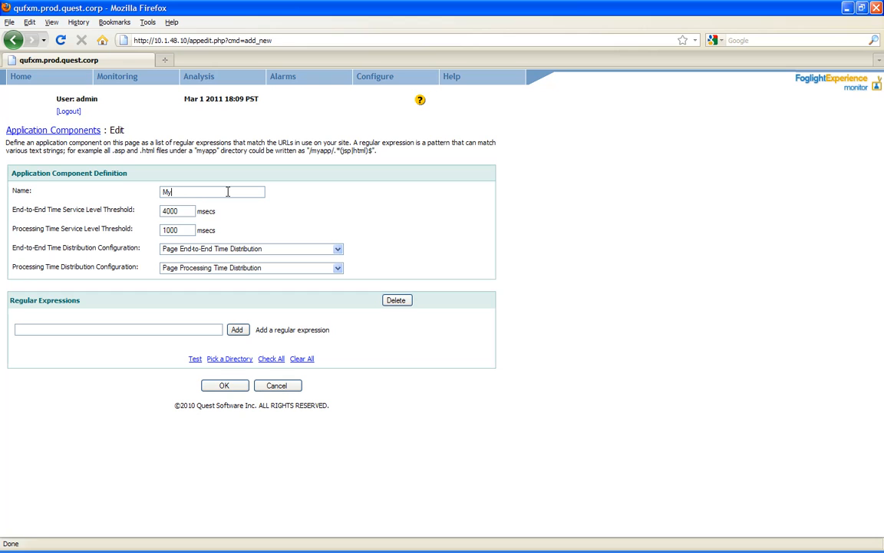
text( eCooerce)
key(BackSpace)
key(BackSpace)
key(BackSpace)
key(BackSpace)
key(BackSpace)
text(mmerce)
- Set the component's processing-time threshold to 2000 msec, keeping end-to-end time at 4000 msec
click(165, 210)
click(189, 211)
drag(185, 212, 155, 212)
click(170, 206)
key(BackSpace)
text(2)
click(97, 329)
- Use the csk.com directory as the My eCommerce URL pattern and save the component
click(217, 359)
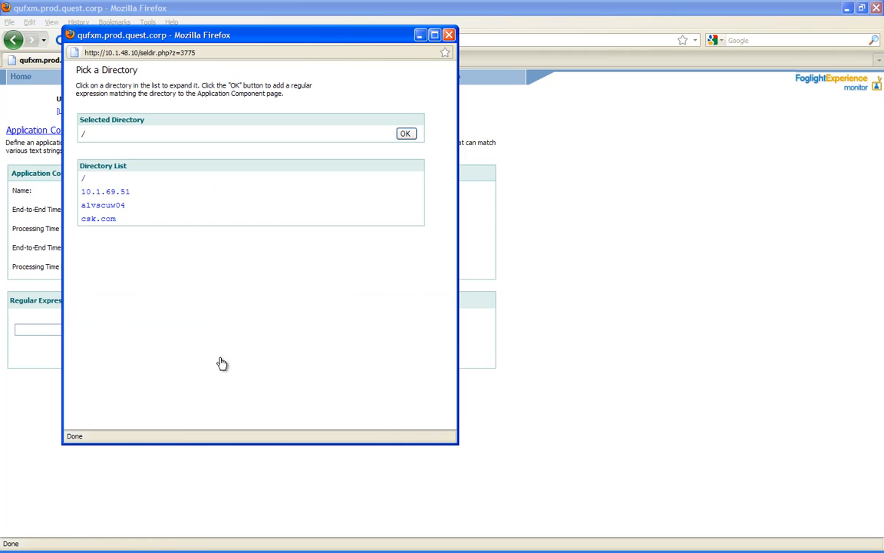
click(91, 220)
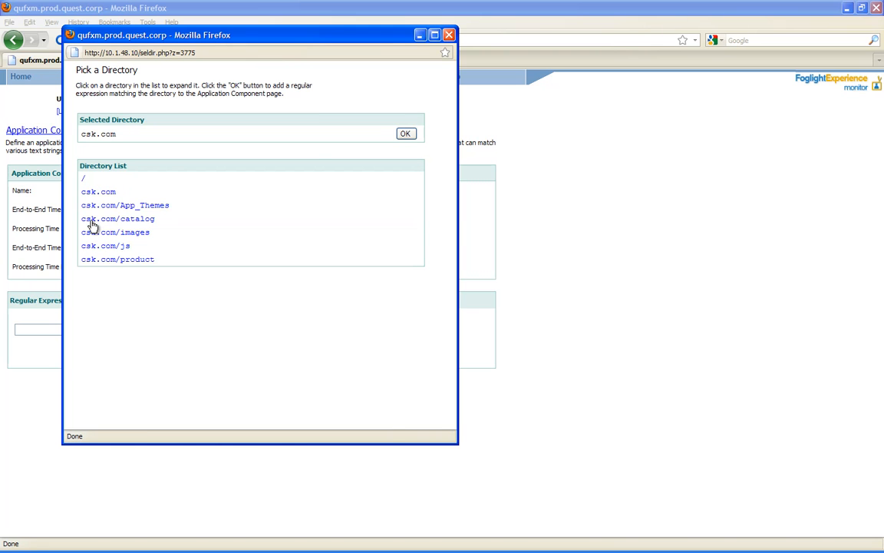
click(406, 136)
click(226, 387)
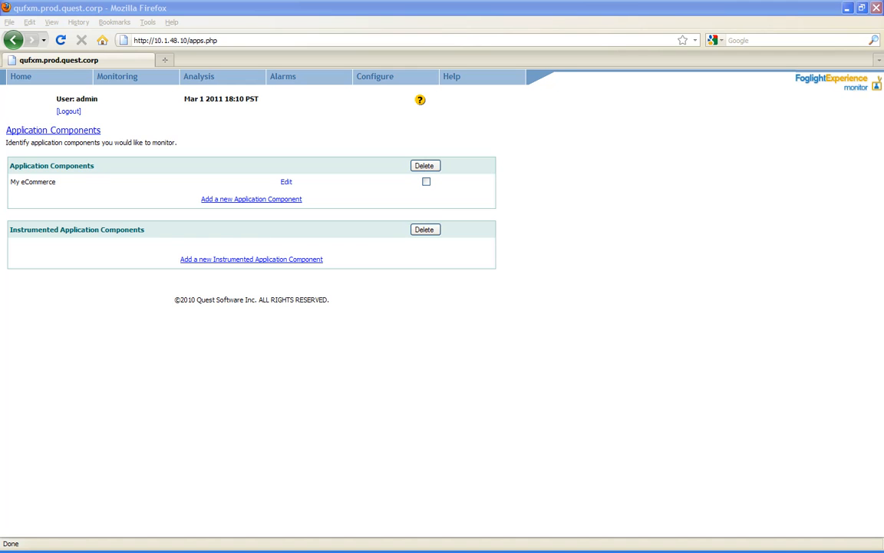
- Apply network settings with mail server 10.1.0.160 and NTP Server #1 at 10.1.1.10
mouse_move(382, 78)
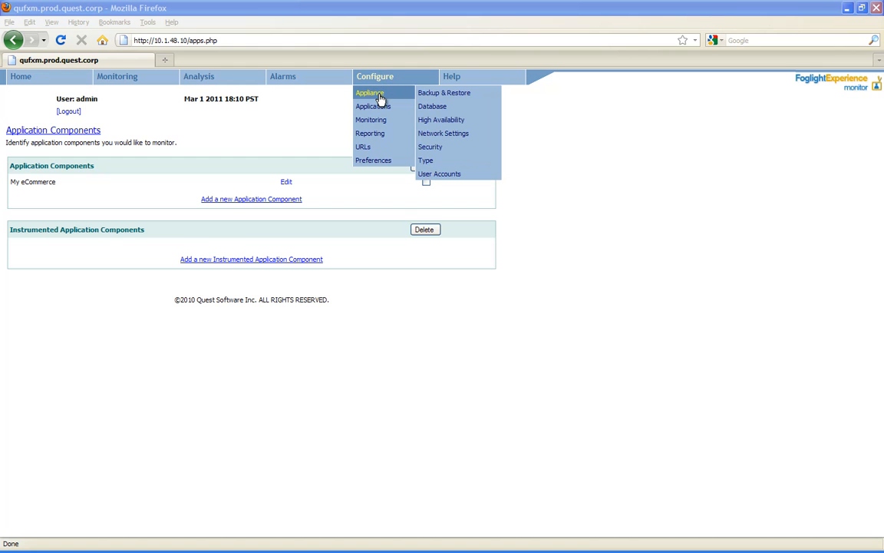
click(451, 136)
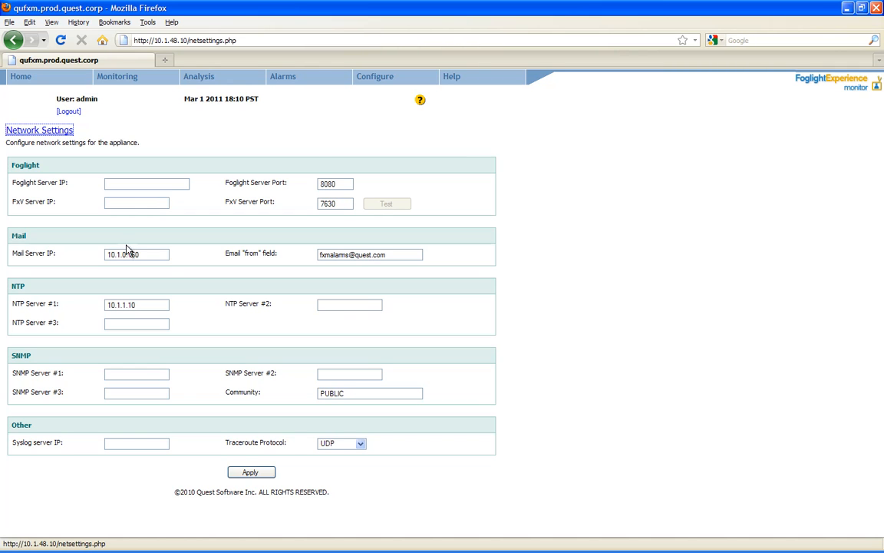
drag(141, 255, 90, 252)
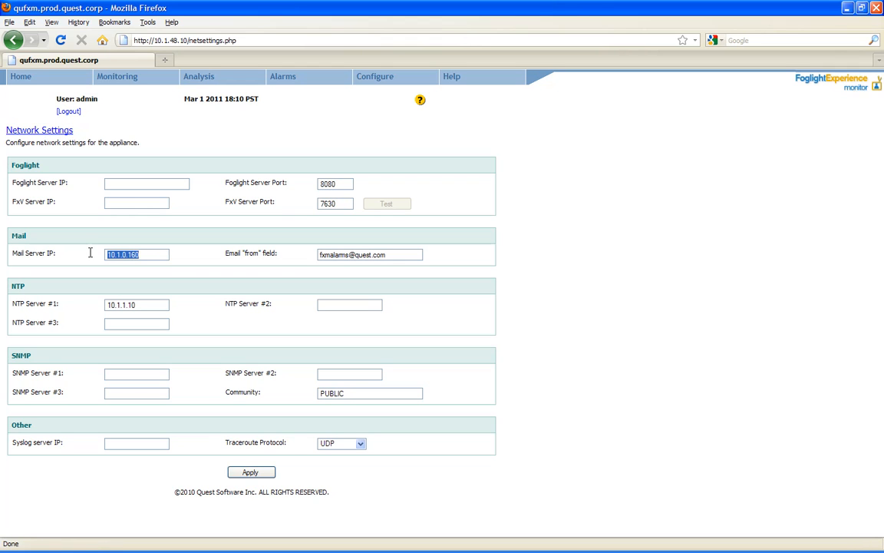
drag(142, 306, 77, 306)
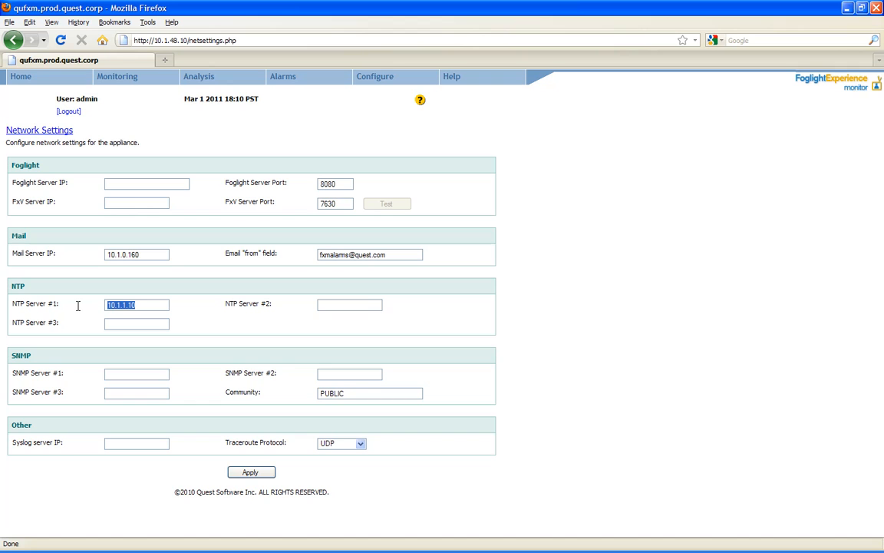
click(140, 305)
click(252, 473)
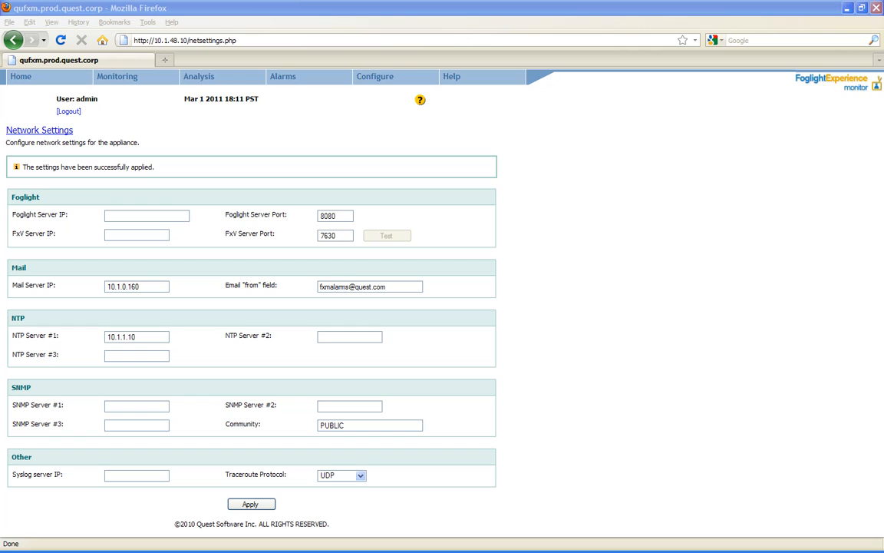
- Create the IT Executives email group with the executives' recipient e-mail address and save it
mouse_move(374, 81)
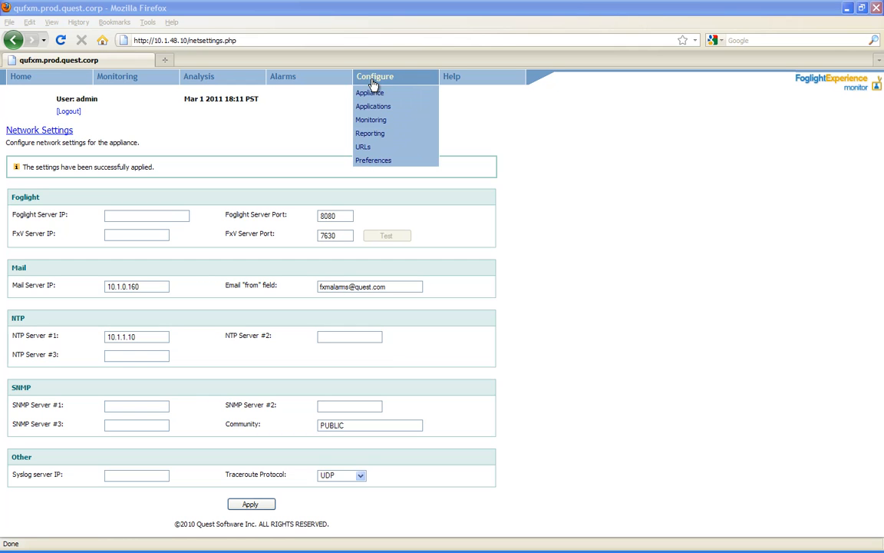
mouse_move(392, 133)
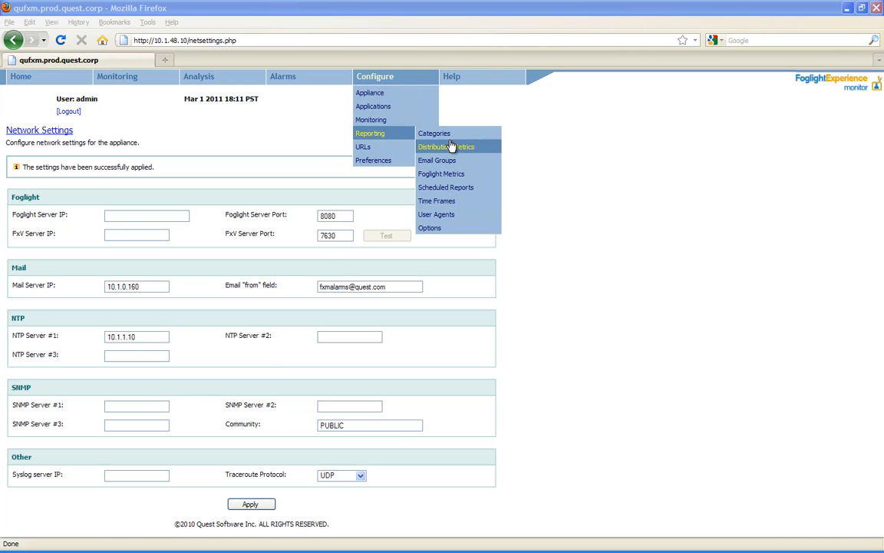
click(462, 167)
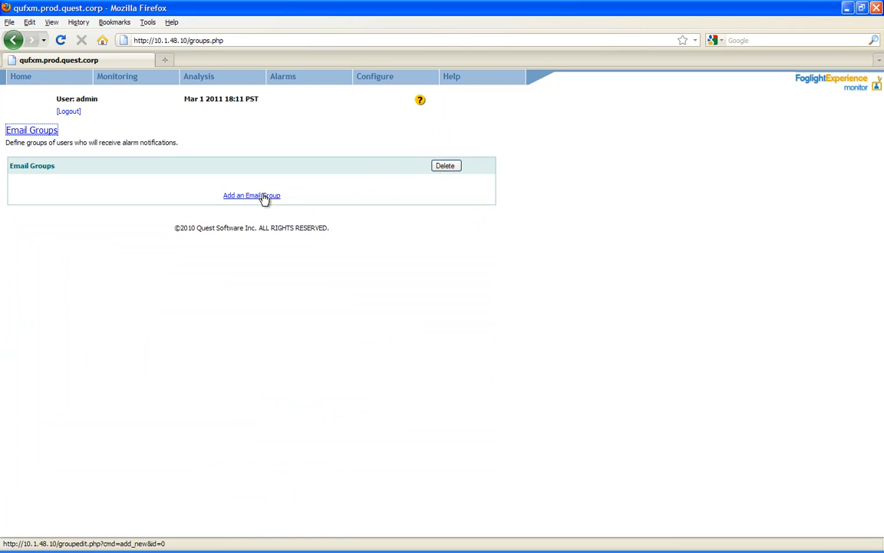
click(251, 196)
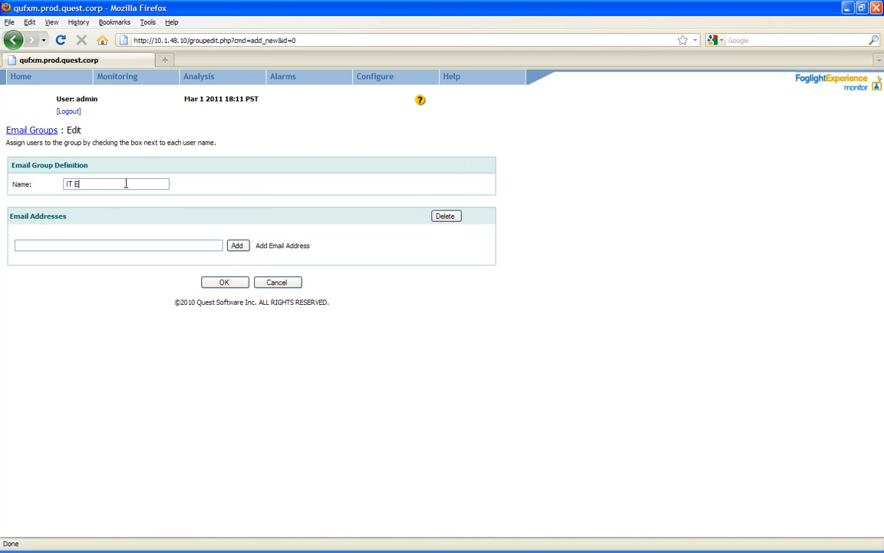
click(126, 184)
text(IT Executives)
click(117, 244)
click(237, 246)
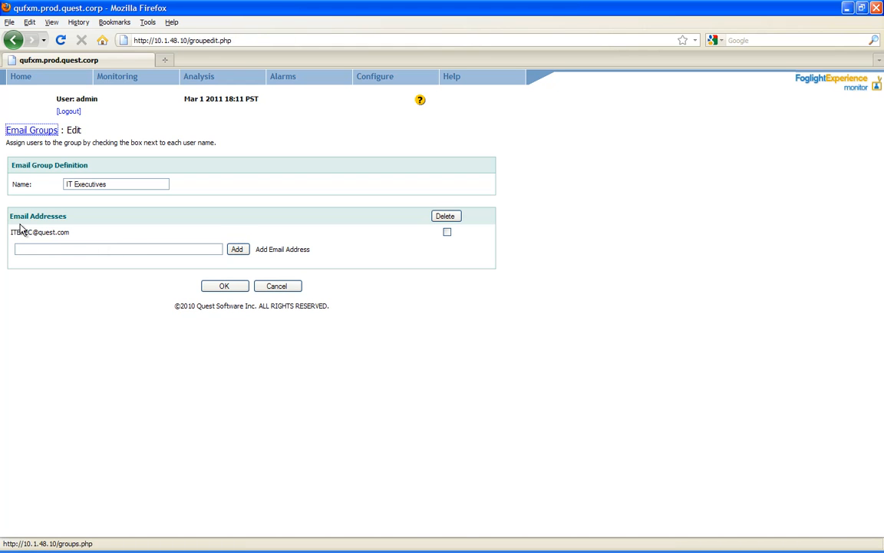
click(227, 287)
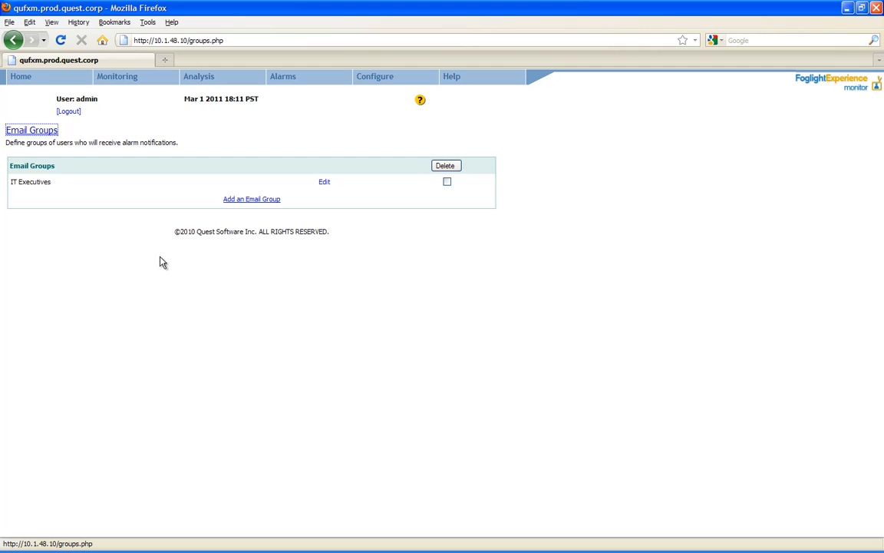
- Create a My eCommerce email group with the e-commerce admins' e-mail address and save it
click(240, 200)
click(102, 178)
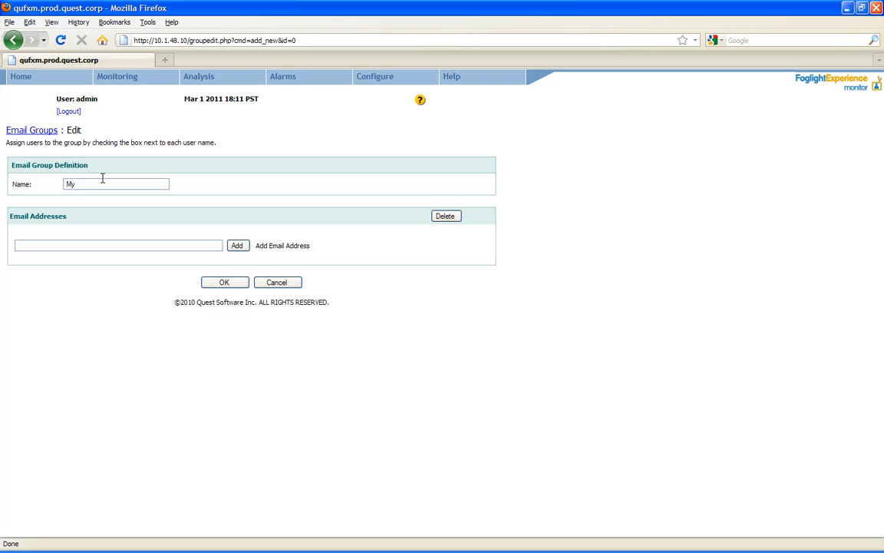
click(90, 246)
click(237, 245)
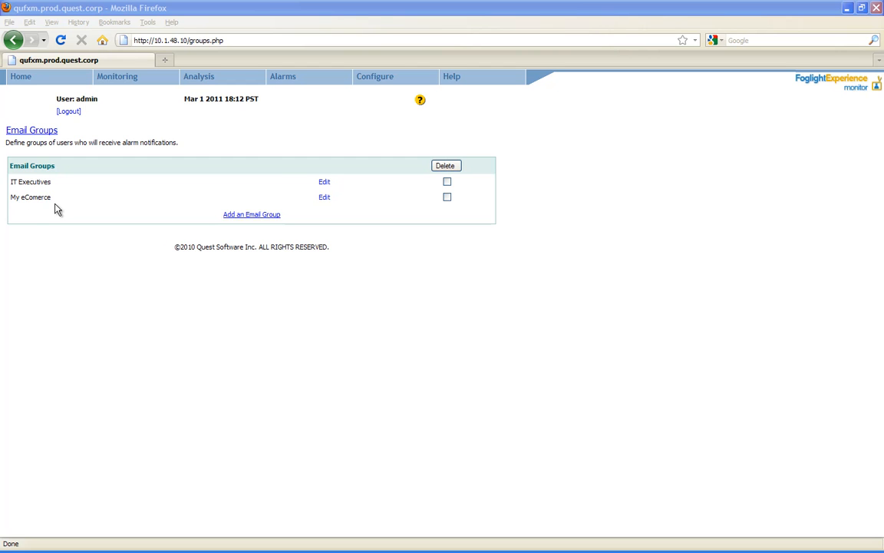
- Copy the App Support performance report set, dropping 'Copy of' and renaming it to My eCommerce
mouse_move(122, 88)
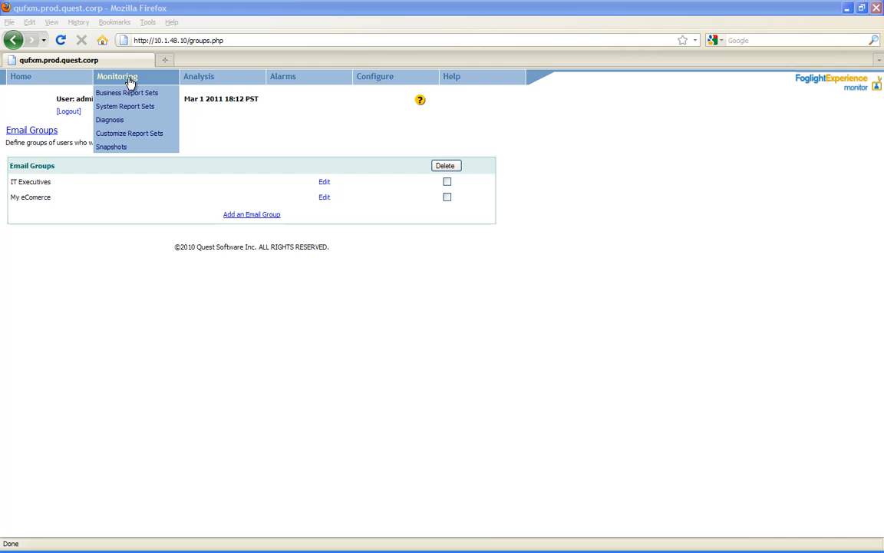
click(133, 134)
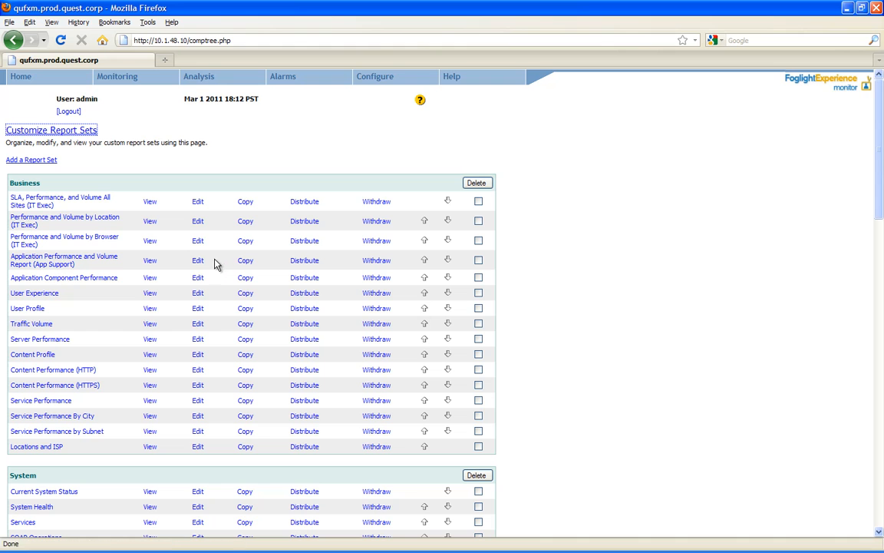
click(248, 262)
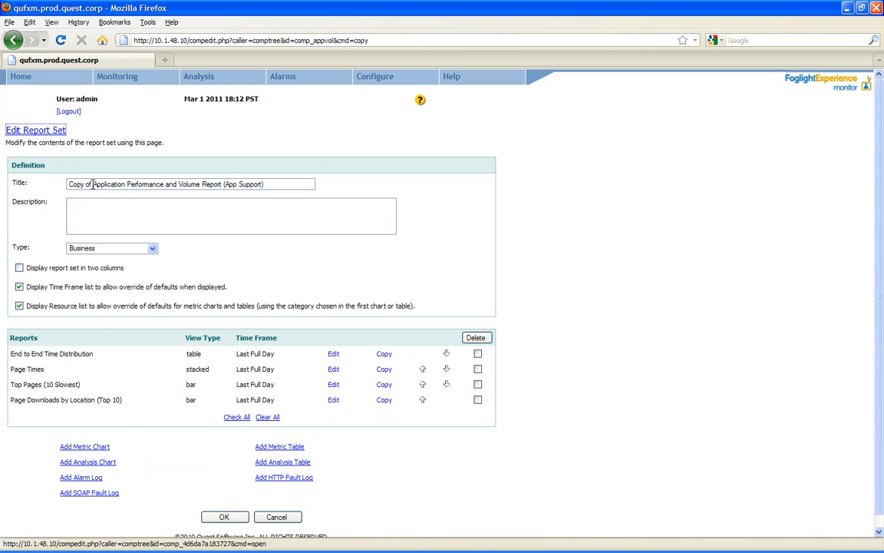
drag(93, 184, 53, 185)
key(Delete)
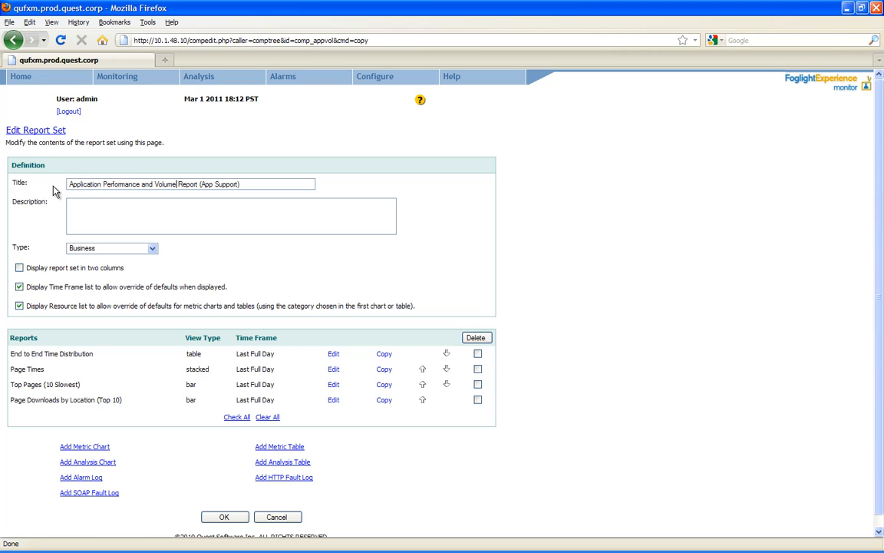
key(shift+Right)
key(shift+Right)
key(shift+Right)
key(shift+Right)
key(shift+Right)
key(shift+Right)
key(shift+Right)
text(eCommerce)
- Point the End to End Time Distribution table and Page Times chart at My eCommerce
click(333, 353)
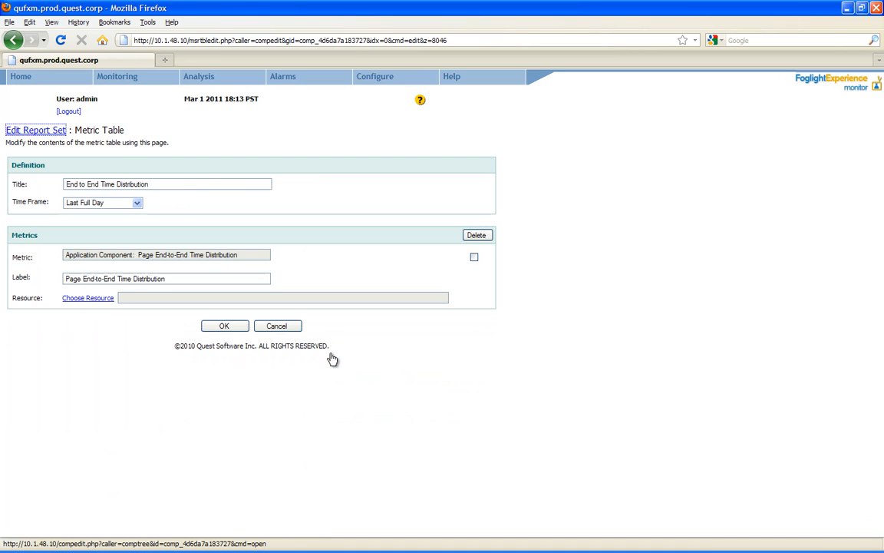
click(80, 299)
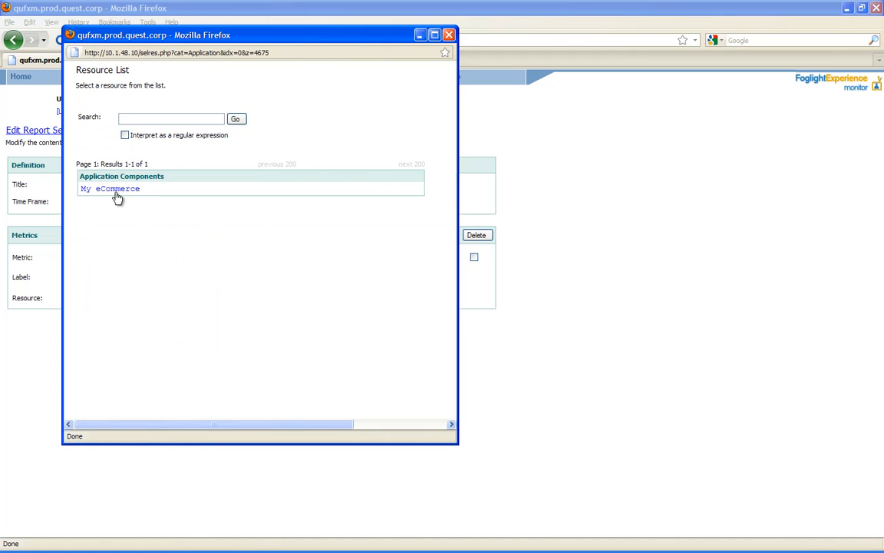
click(116, 190)
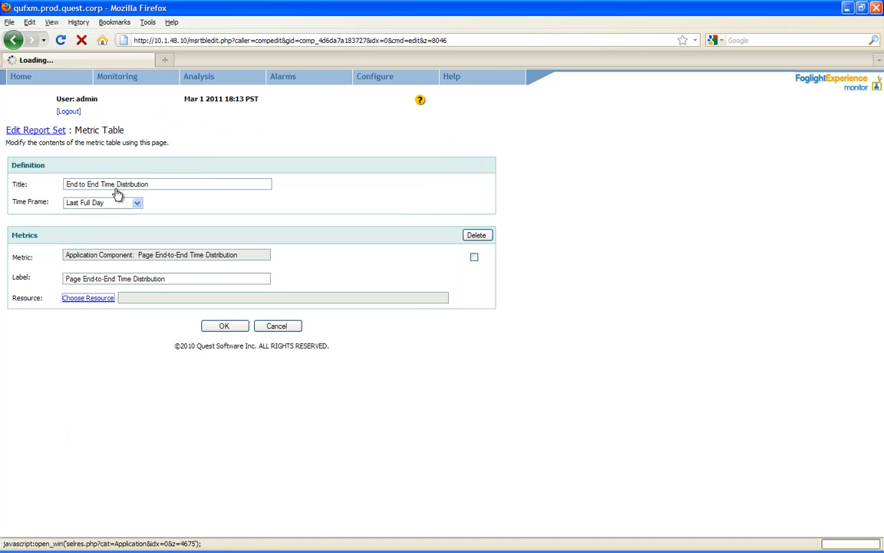
click(227, 327)
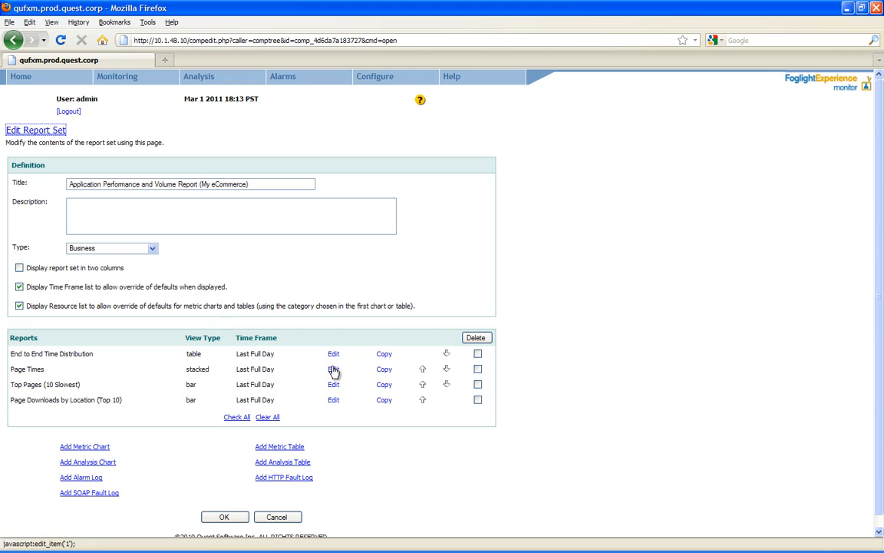
click(333, 370)
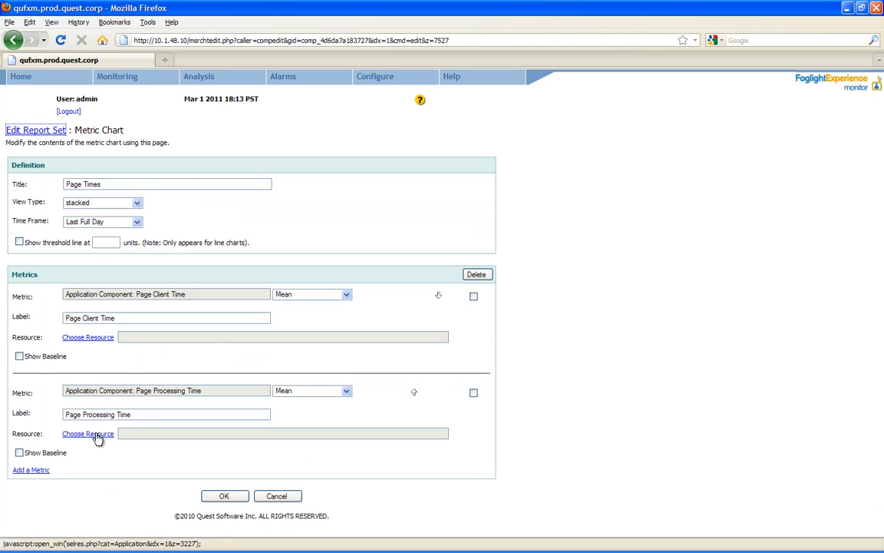
click(89, 339)
click(112, 190)
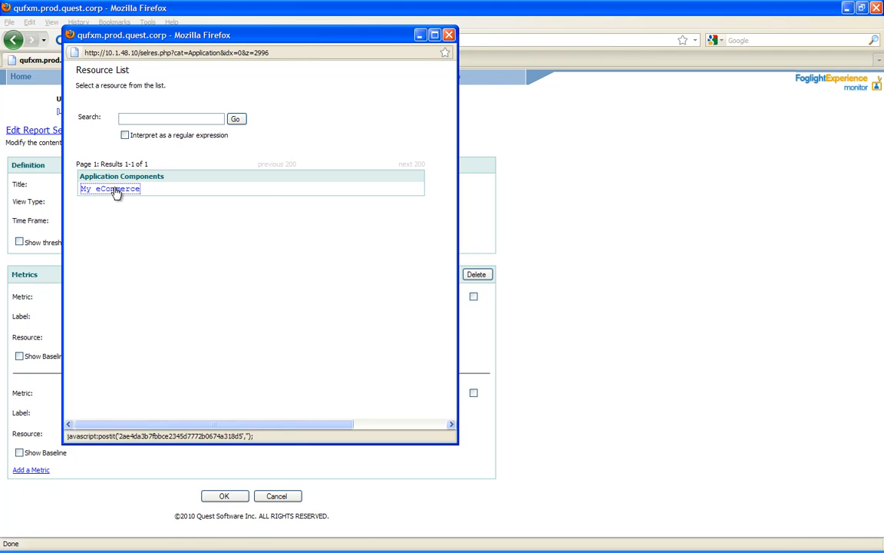
click(224, 495)
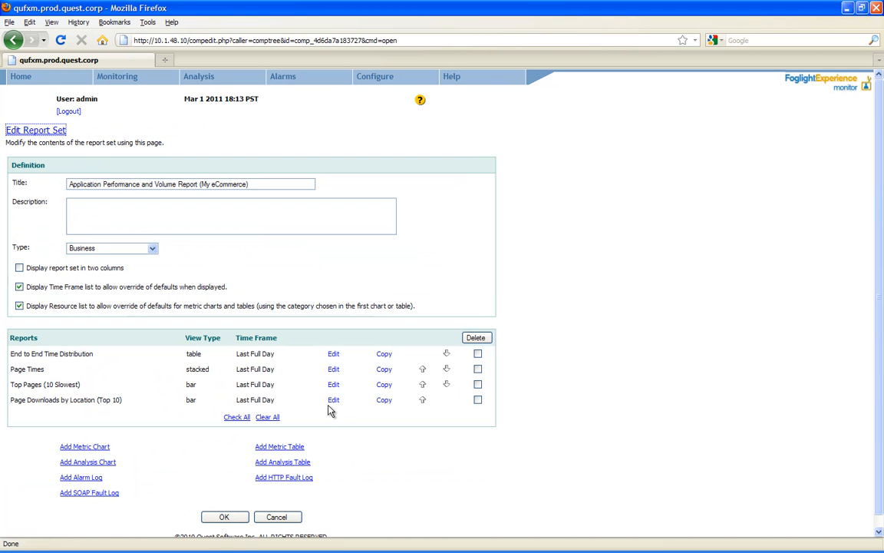
- Filter Top Pages to csk.com, set Page Downloads by Location to My eCommerce, and save the set
click(335, 385)
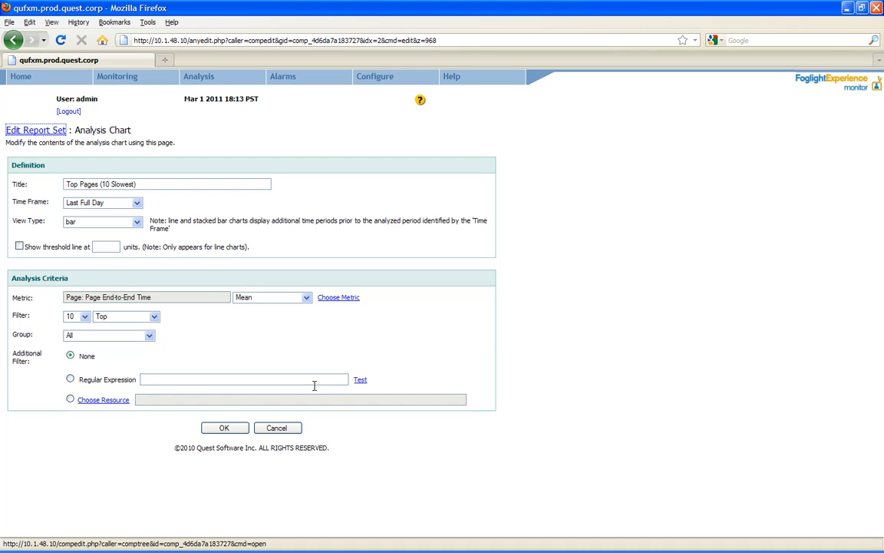
click(109, 402)
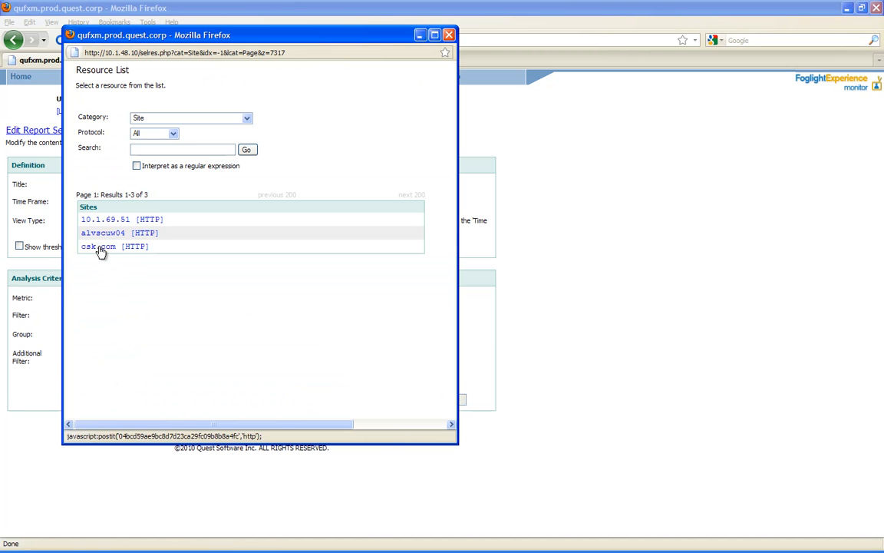
click(99, 248)
click(225, 428)
click(334, 401)
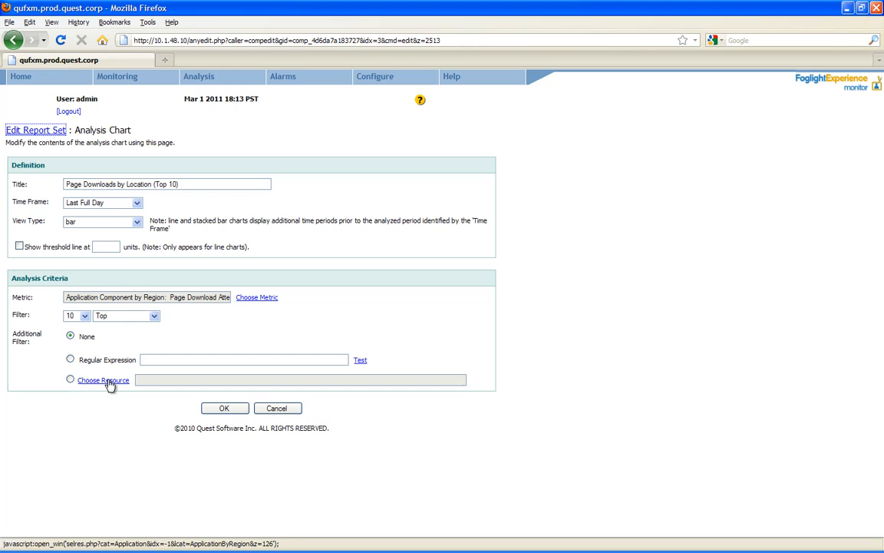
click(111, 384)
click(107, 202)
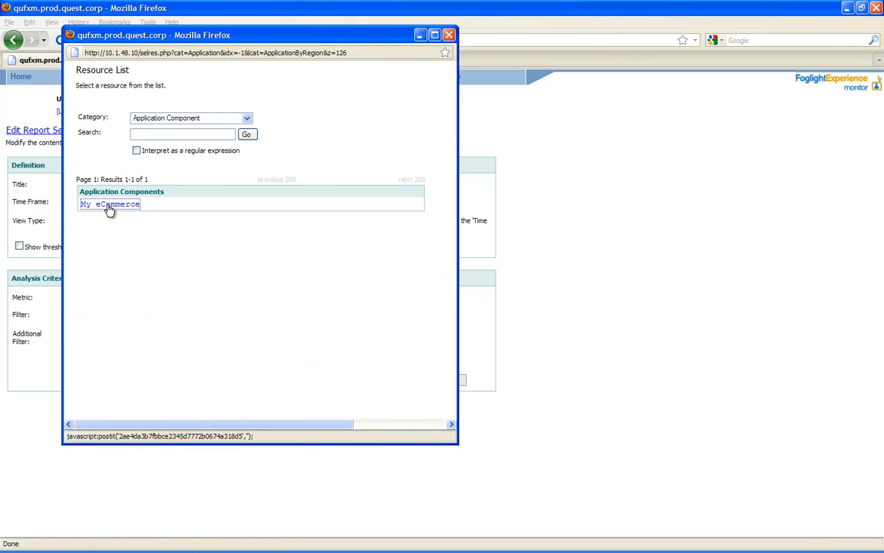
click(223, 407)
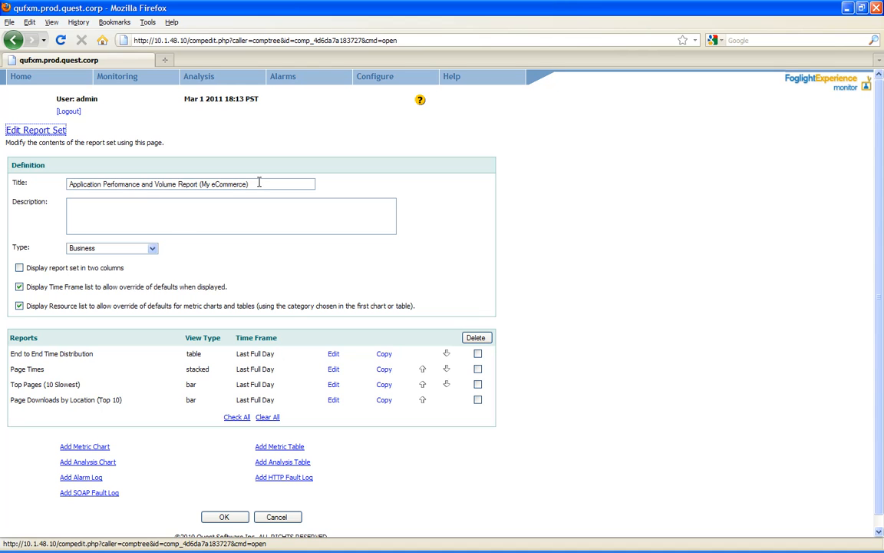
drag(258, 183, 51, 175)
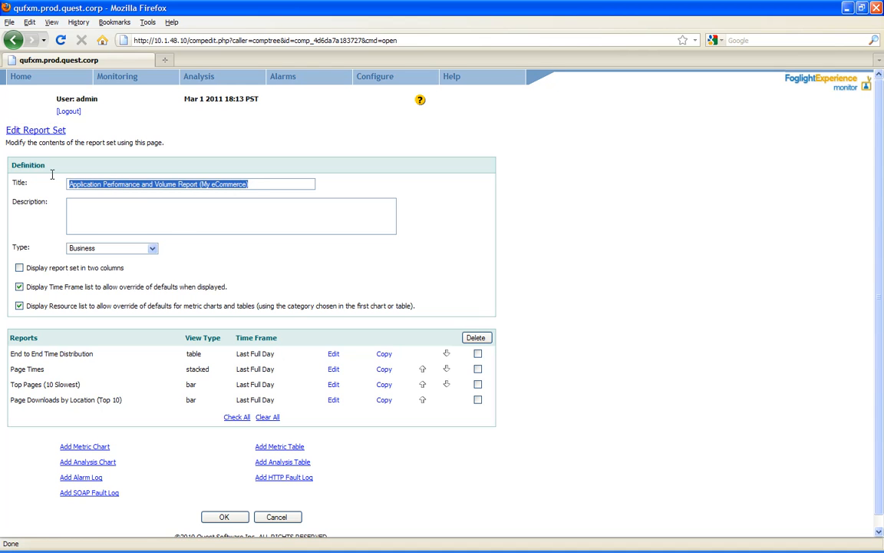
click(212, 184)
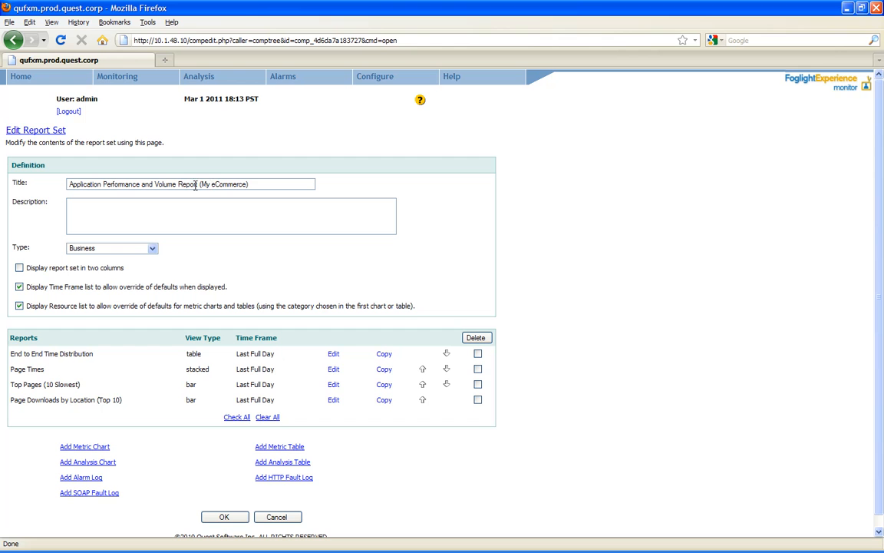
click(223, 518)
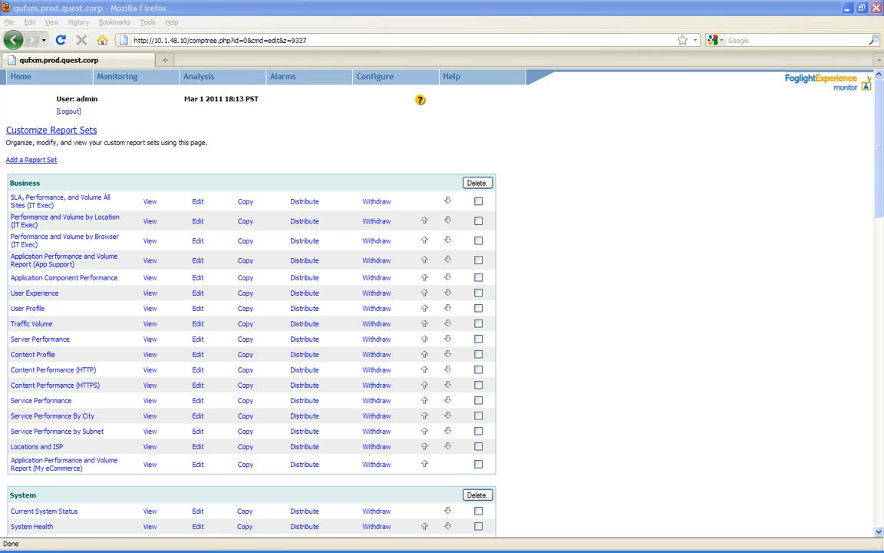
- Schedule the Performance and Volume by Browser (IT Exec) report for Mondays at 08:00
mouse_move(367, 80)
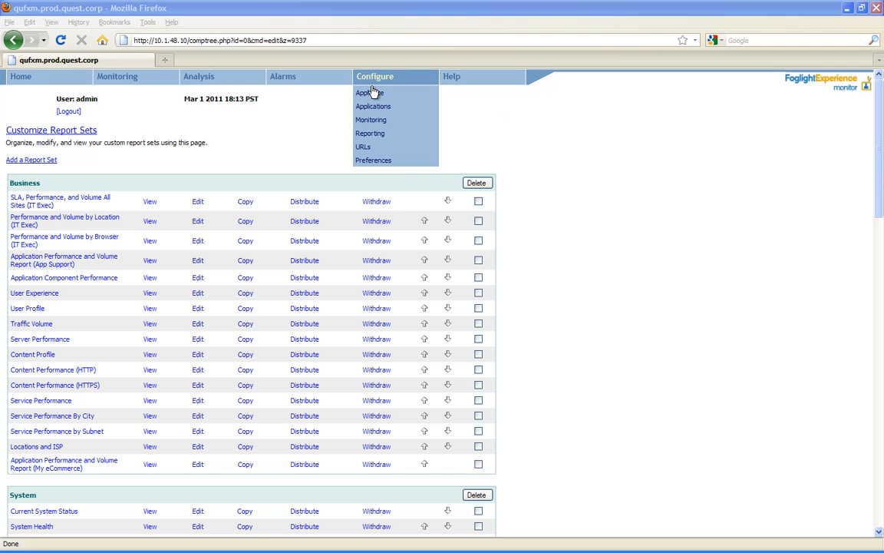
mouse_move(373, 135)
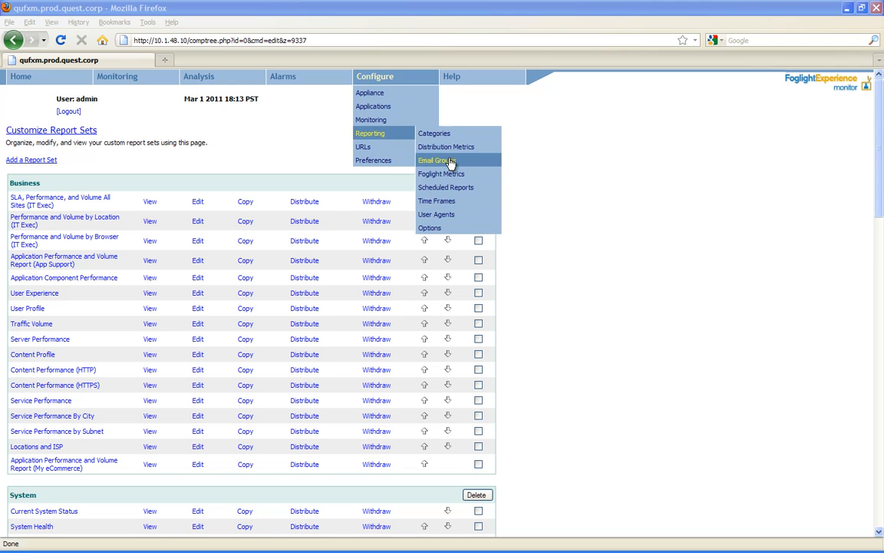
click(449, 191)
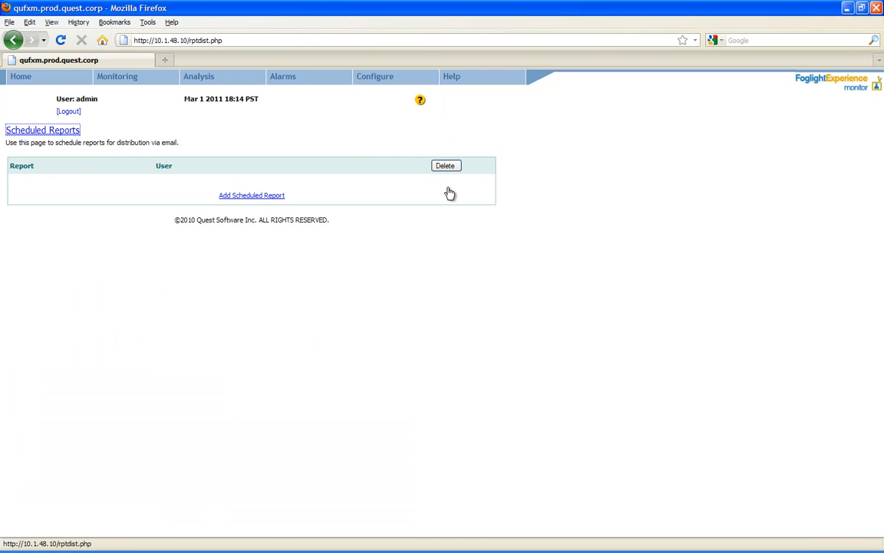
click(266, 198)
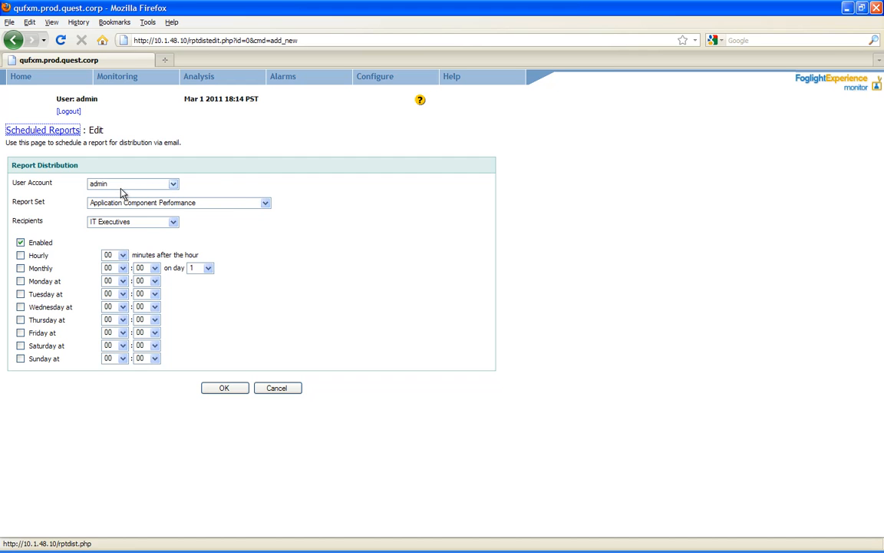
click(264, 204)
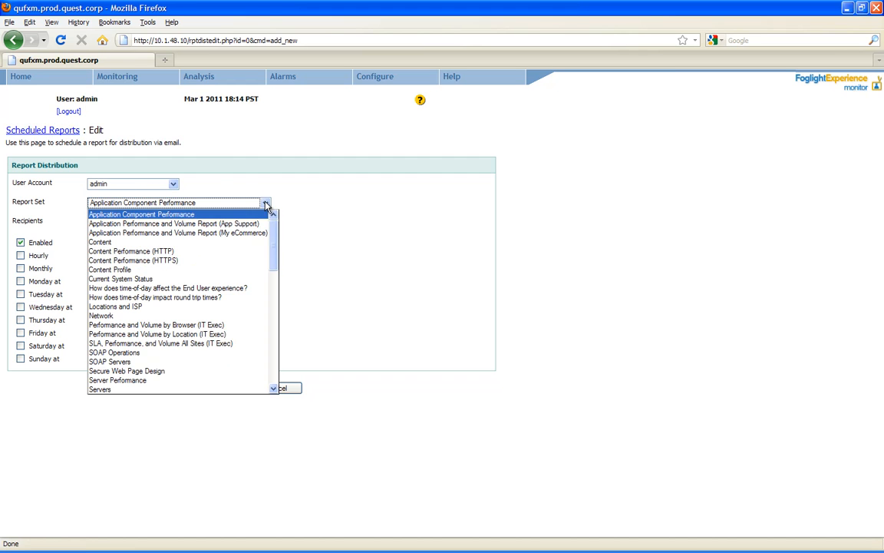
click(182, 325)
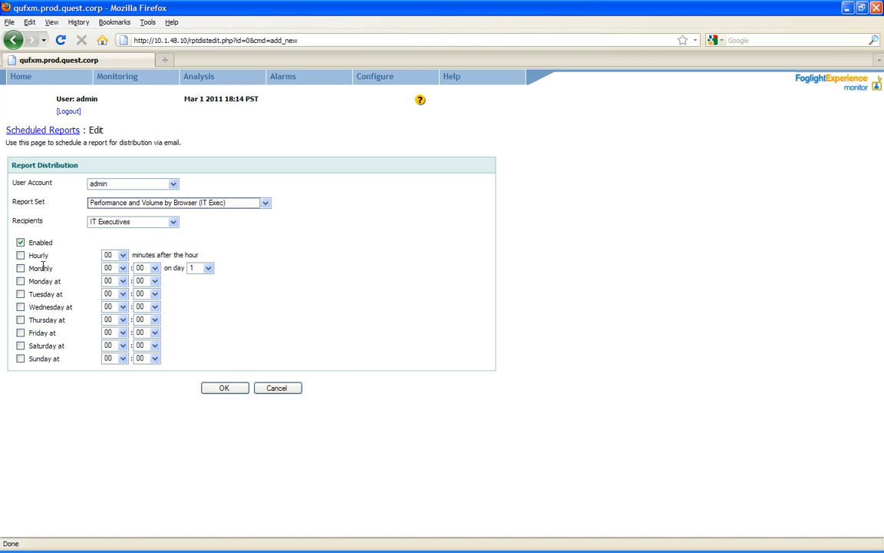
click(21, 282)
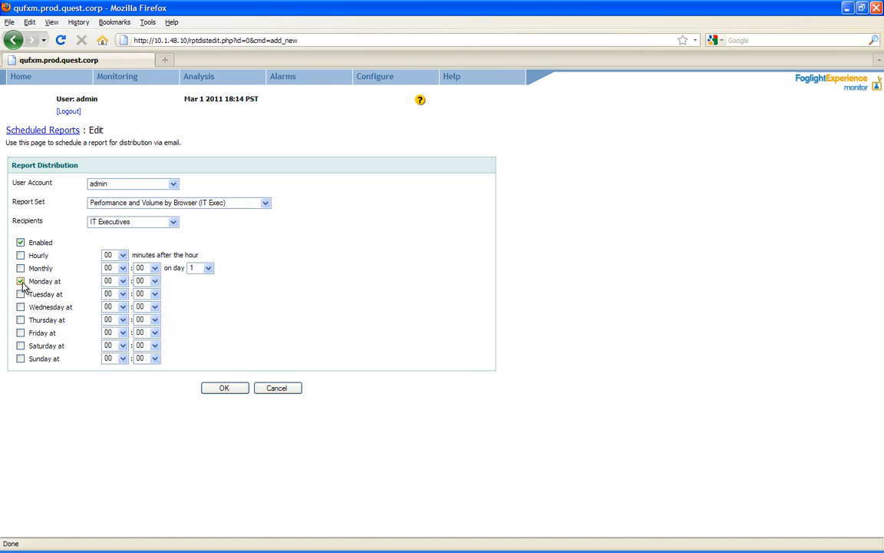
click(121, 281)
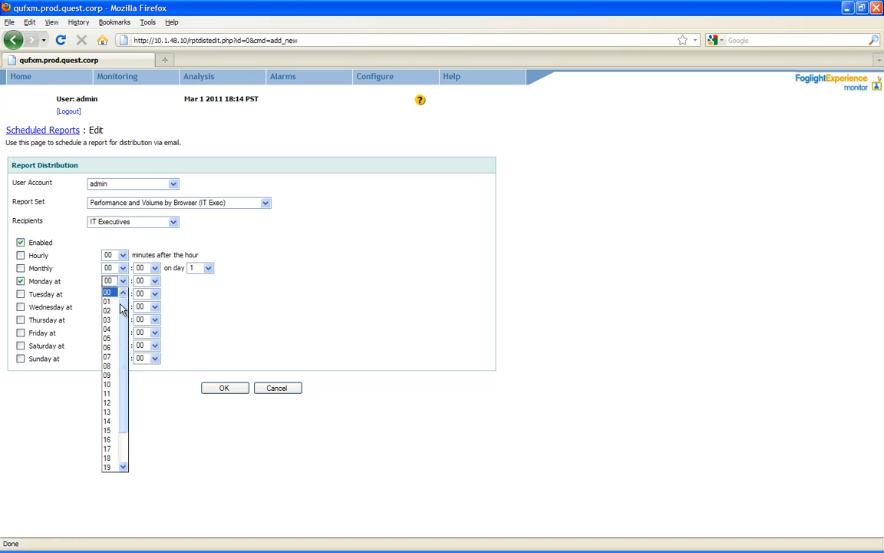
click(112, 366)
- Extend the schedule to Tuesday through Sunday and save it
click(21, 294)
click(21, 307)
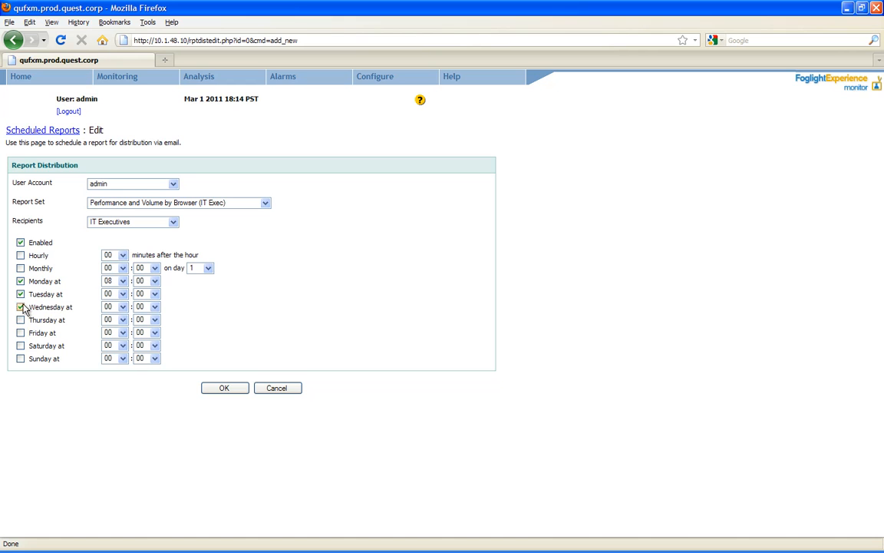
click(20, 320)
click(21, 333)
click(21, 346)
click(21, 358)
click(232, 392)
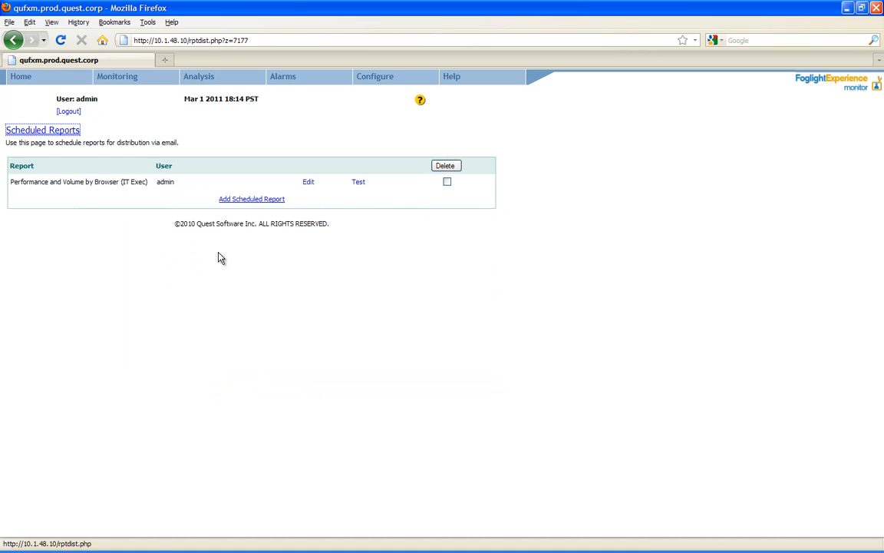
click(234, 200)
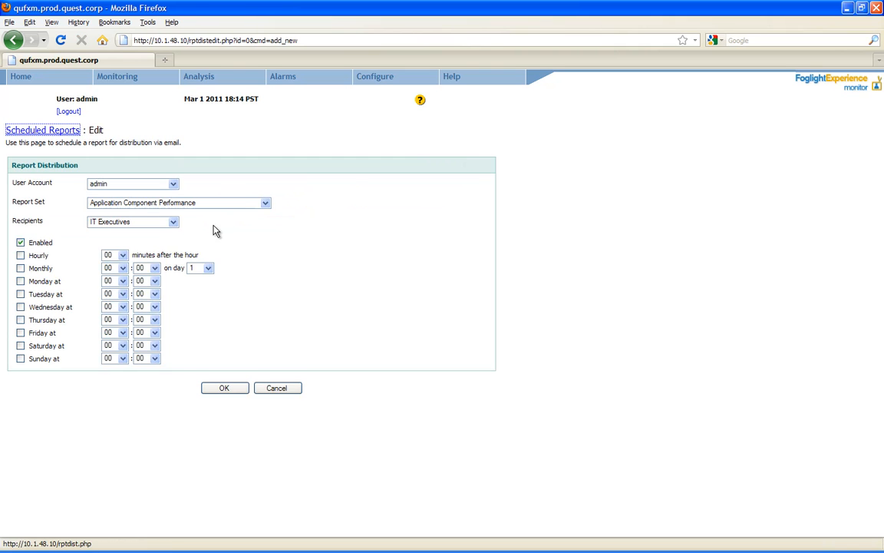
- Schedule the Performance and Volume by Location and SLA, Performance, and Volume All Sites (IT Exec) reports
click(273, 201)
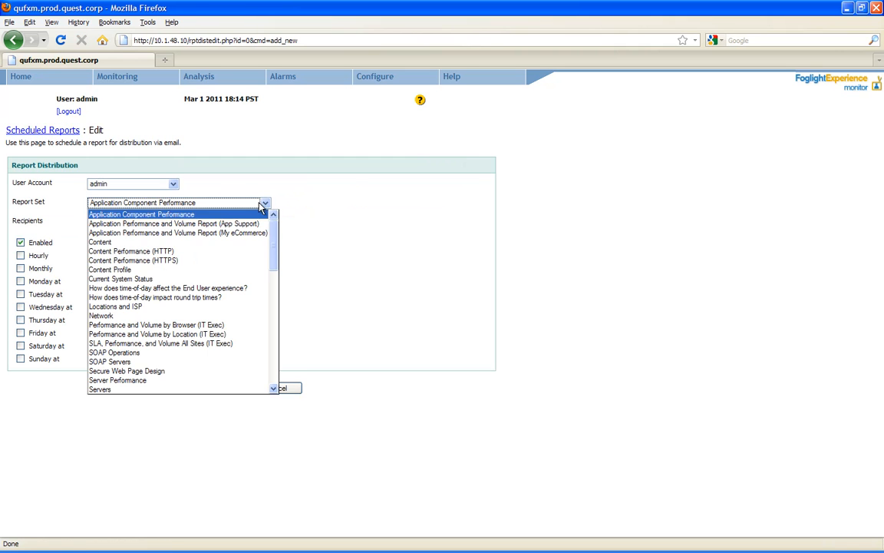
click(197, 335)
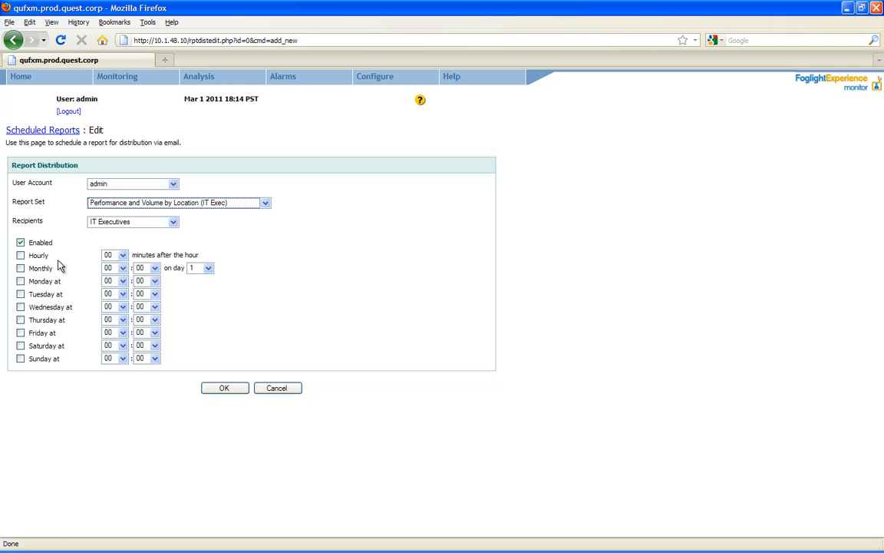
click(226, 388)
click(266, 203)
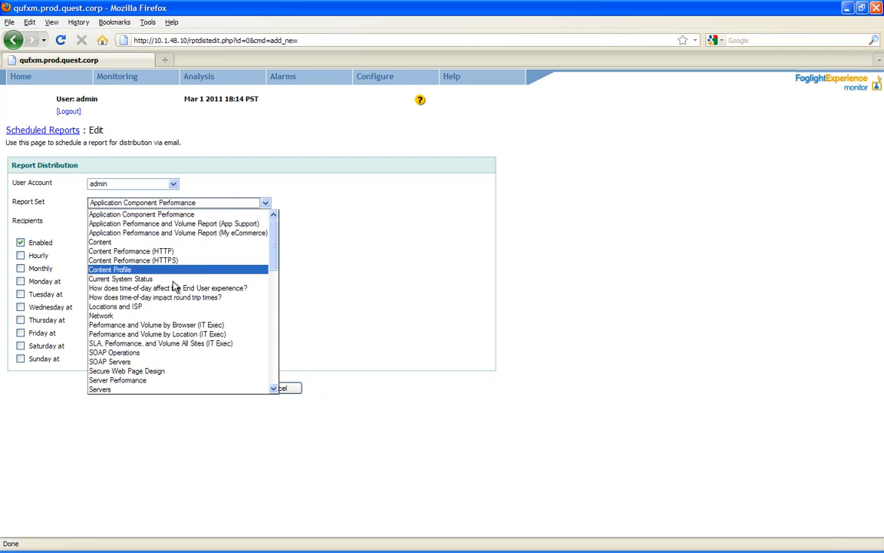
click(175, 340)
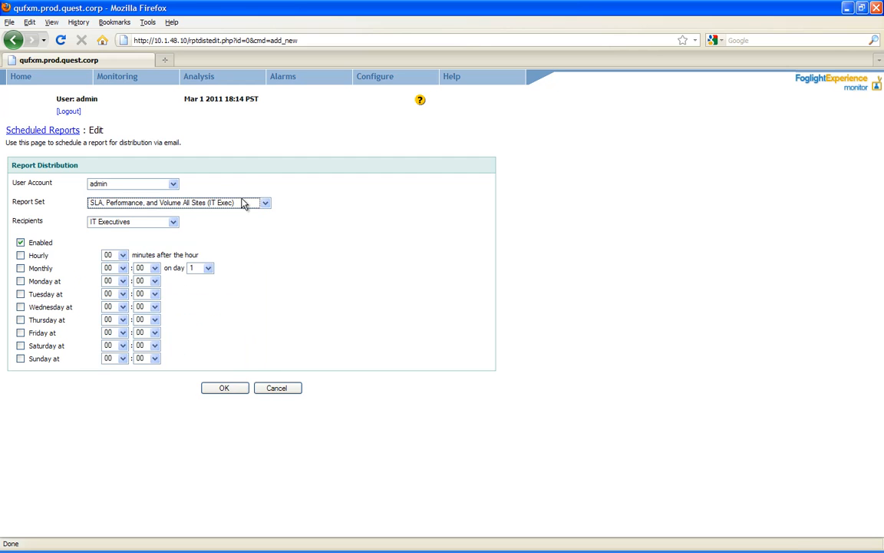
click(219, 391)
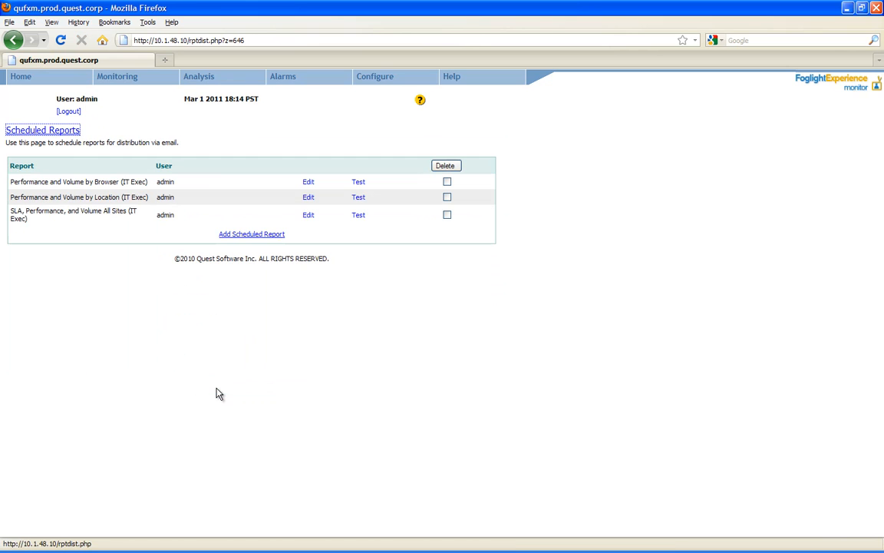
- Add a scheduled My eCommerce performance and volume report sent to the My eCommerce recipients
click(245, 240)
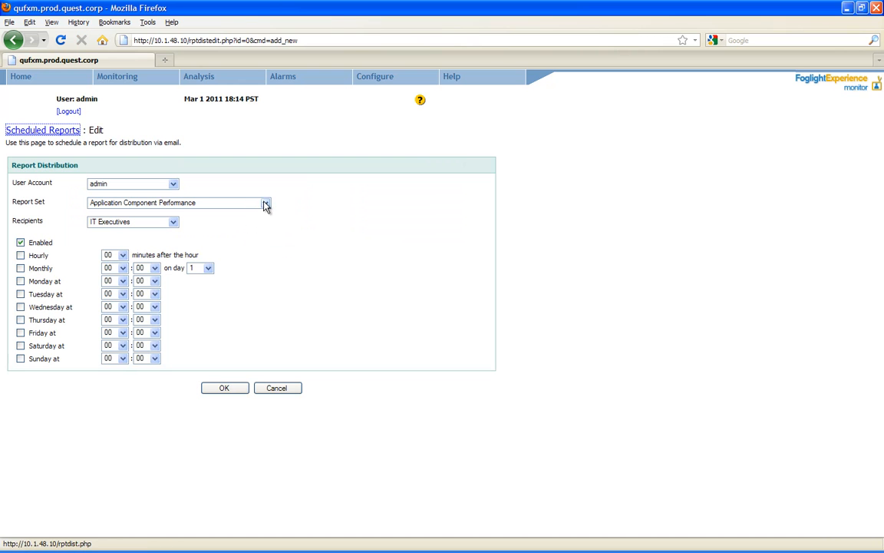
click(265, 203)
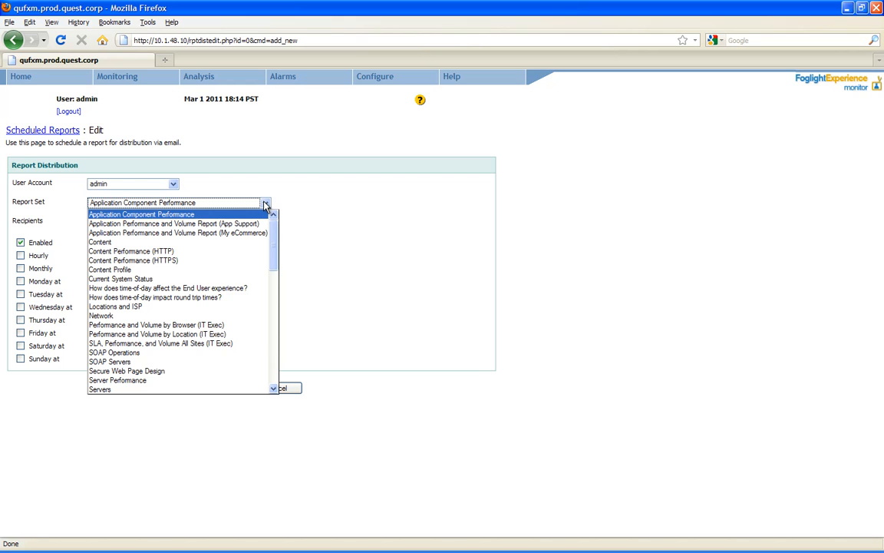
click(221, 234)
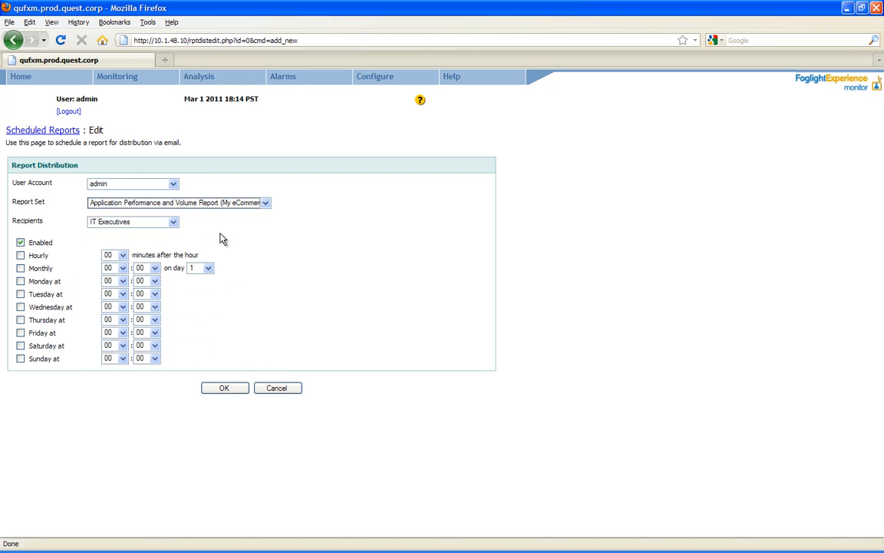
click(173, 222)
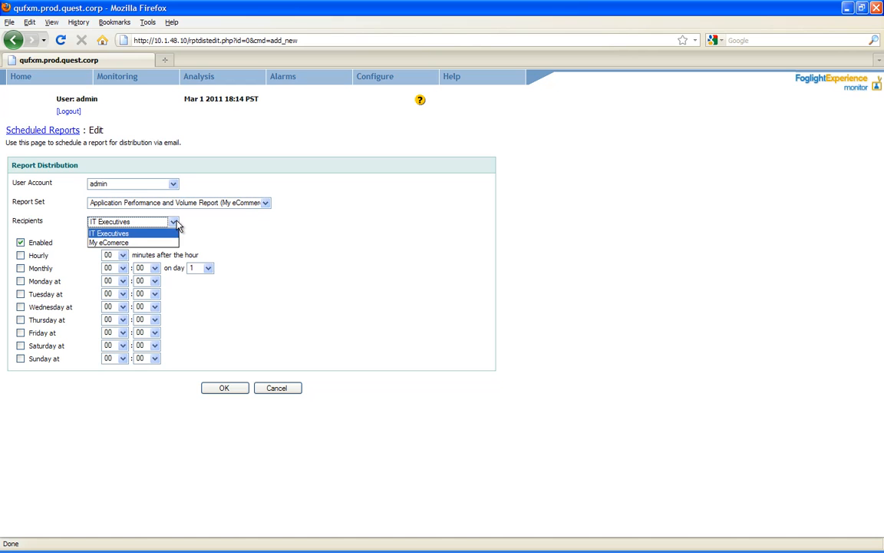
click(107, 243)
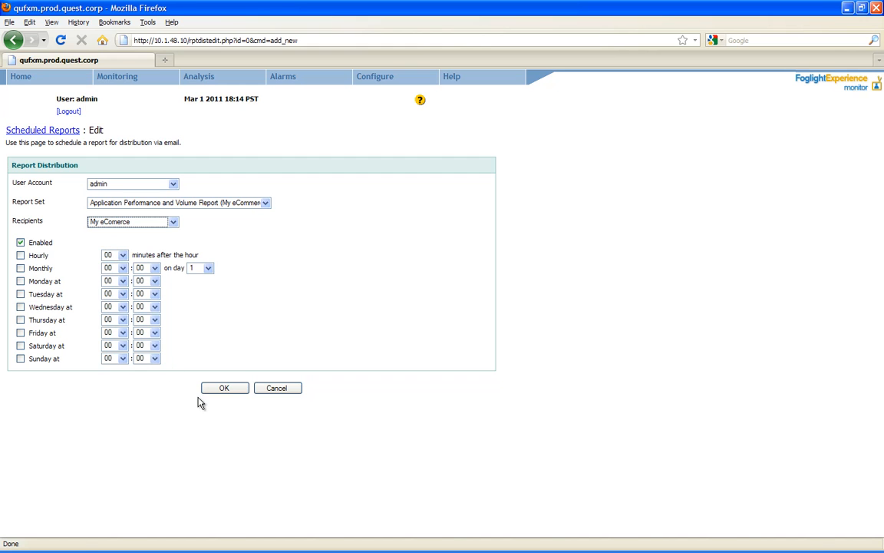
click(228, 389)
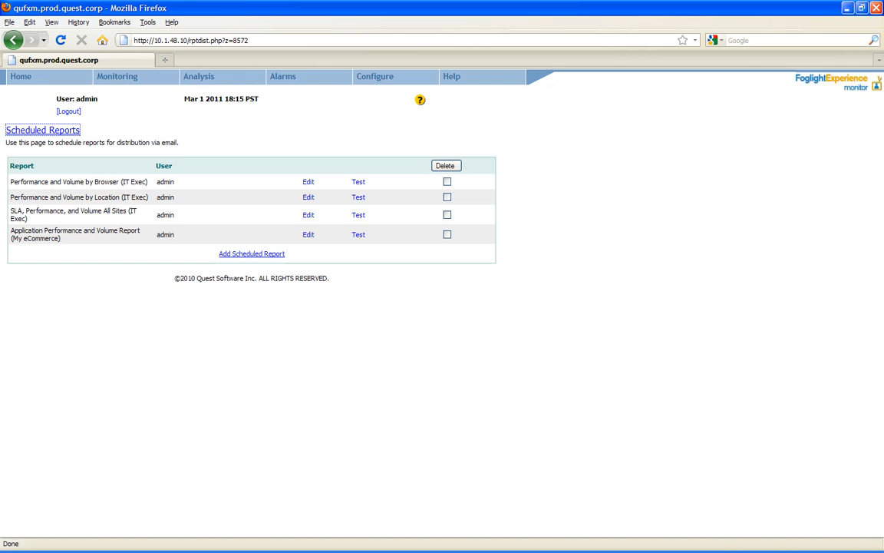
key(alt+Tab)
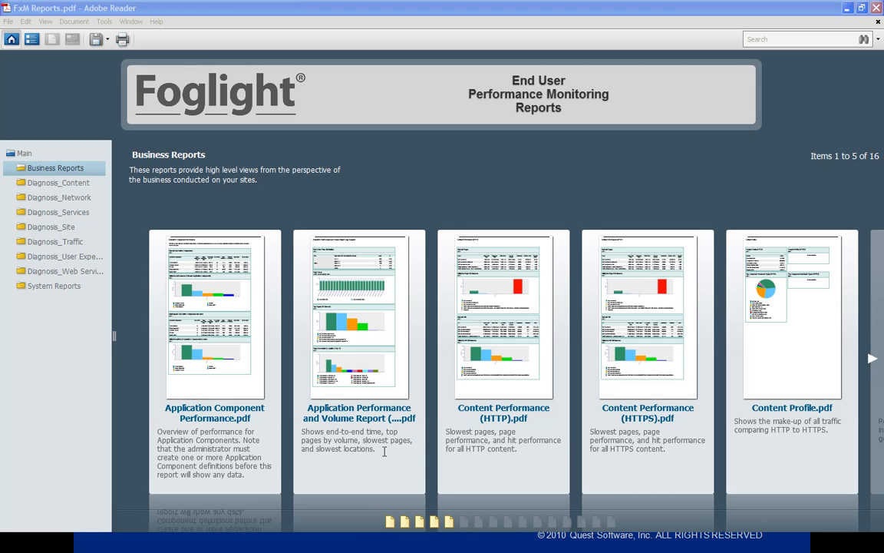
- Open the Application Performance and Volume Report (App Support) from the FxM Reports portfolio
click(369, 365)
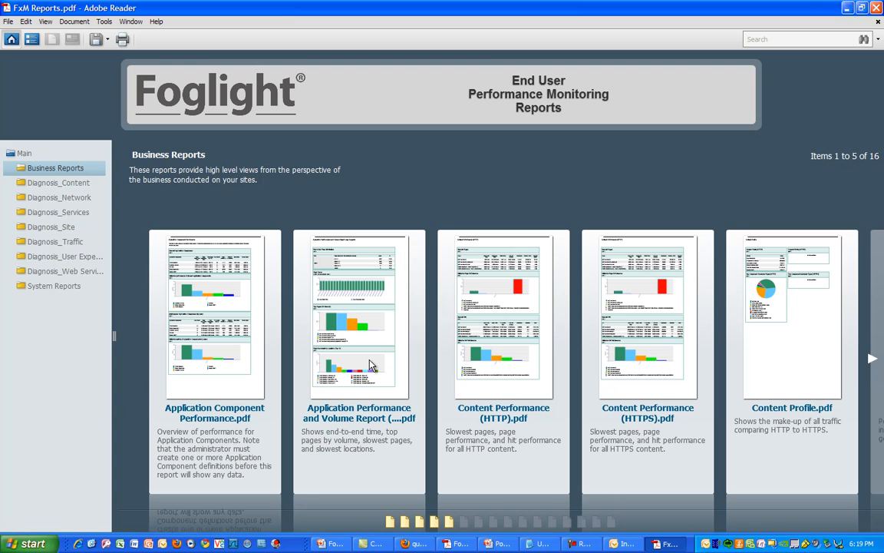
double_click(370, 365)
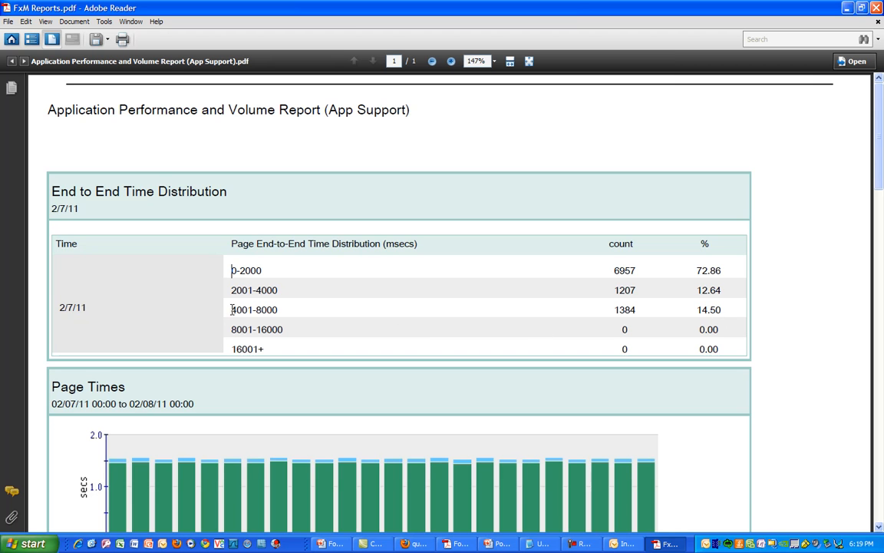
- Scroll through the App Support report down to the Page Downloads by Location (Top 10) chart
scroll(290, 311, down, 3)
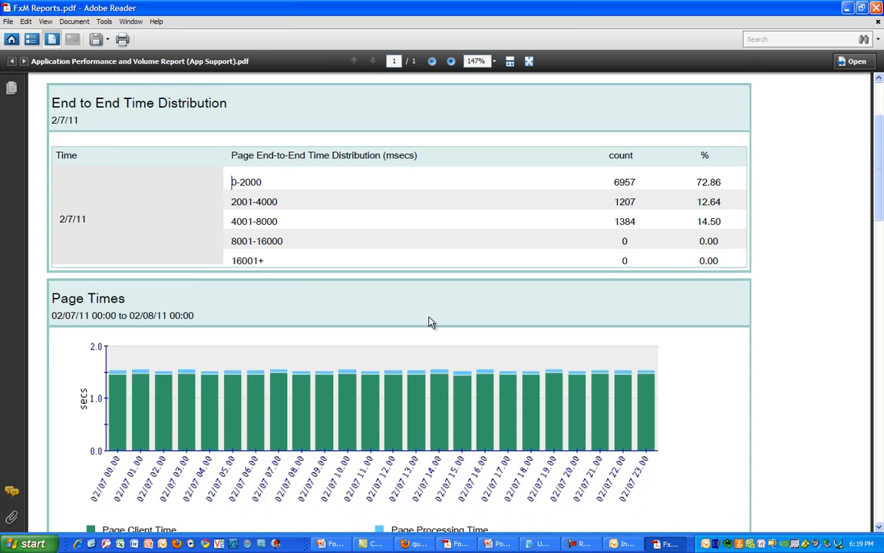
scroll(430, 335, down, 2)
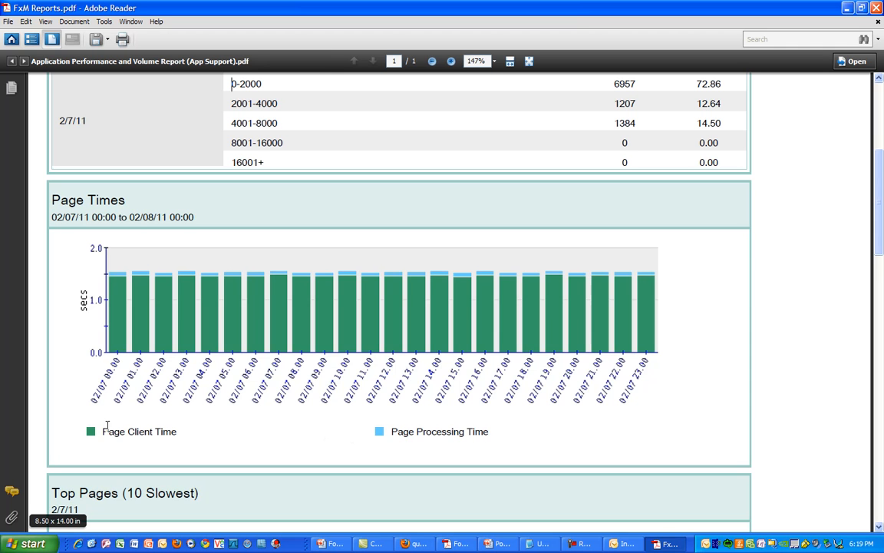
scroll(119, 430, down, 5)
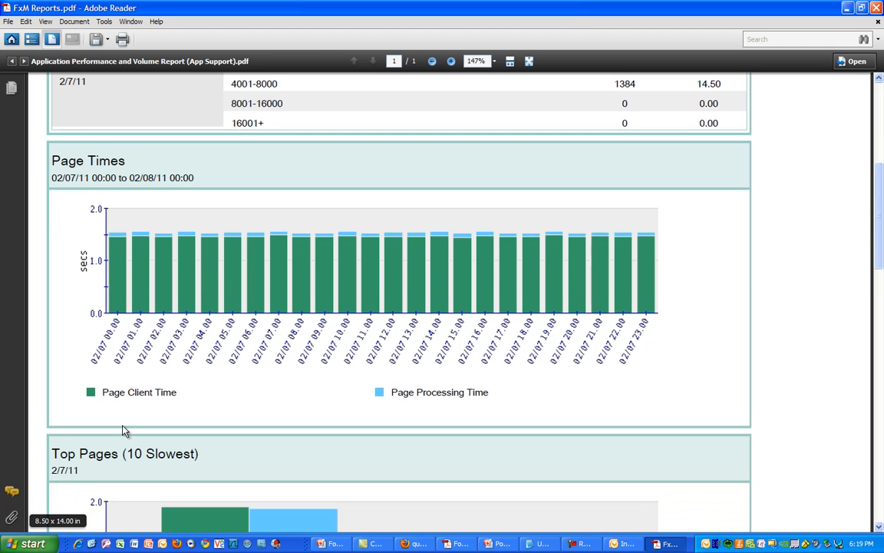
drag(880, 252, 880, 442)
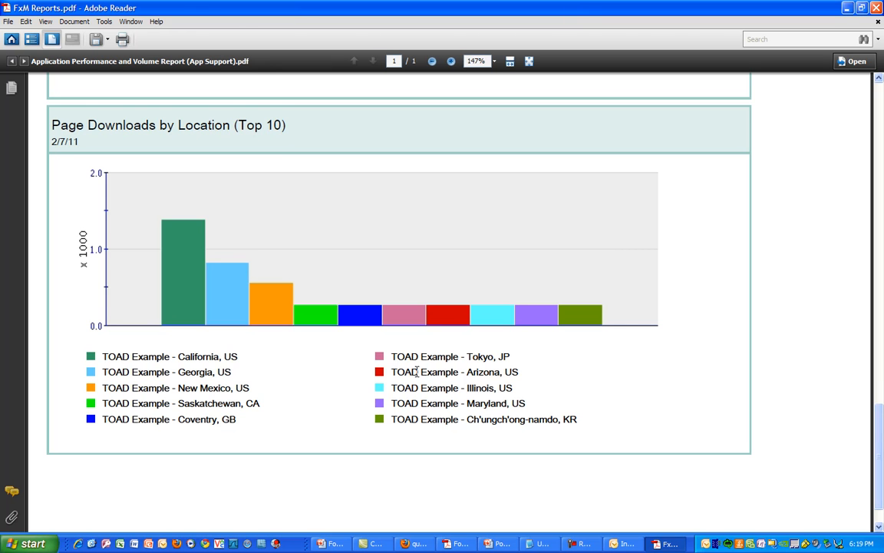
scroll(423, 378, down, 1)
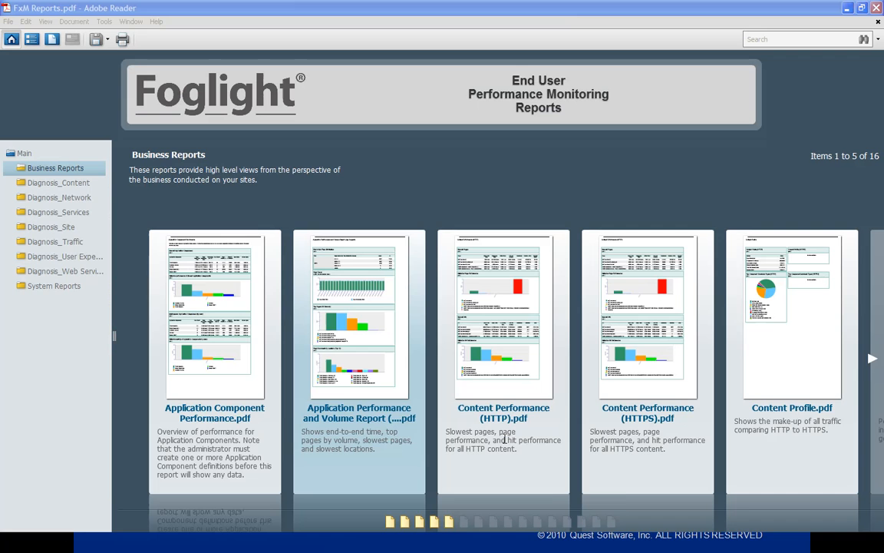
- Open the SLA, Performance, and Volume All Sites (IT Exec) report and select its TOAD Example entry
click(582, 522)
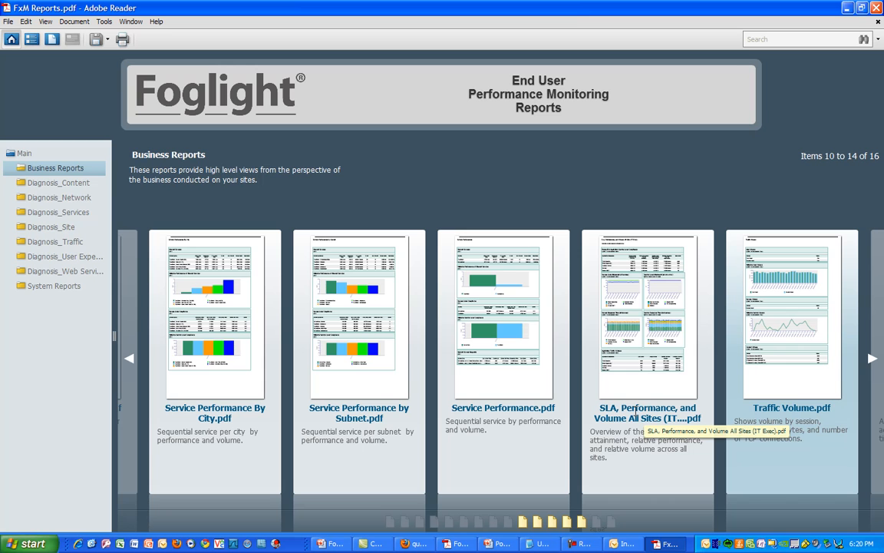
double_click(639, 355)
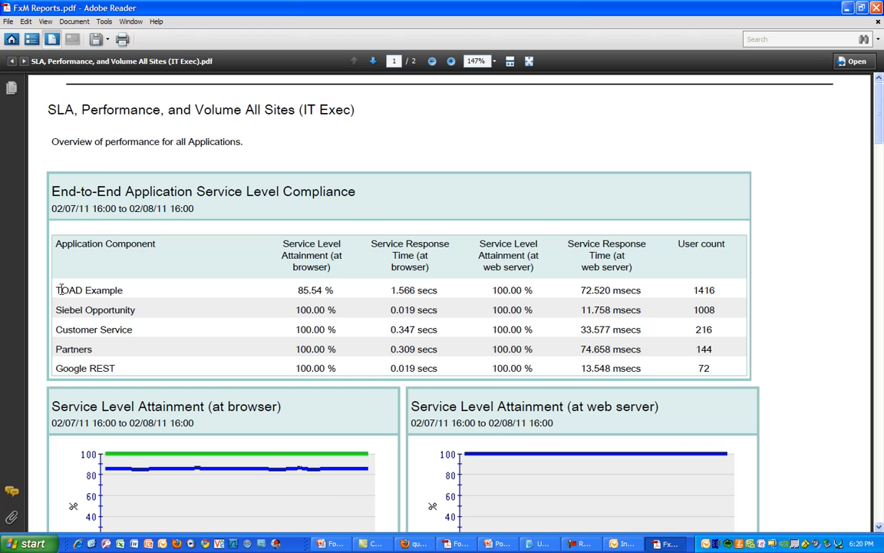
drag(55, 289, 113, 285)
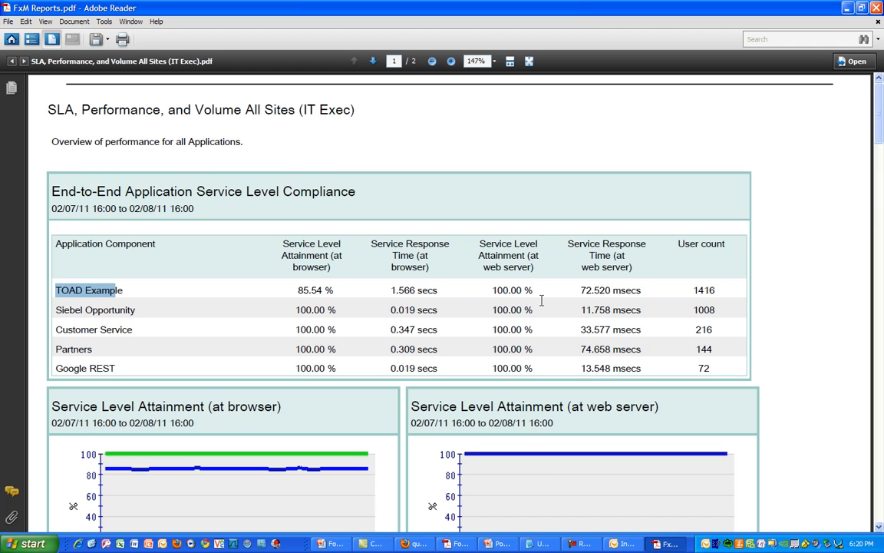
- Scroll down through the report's charts and tables to Application Traffic Volumes
scroll(541, 301, down, 5)
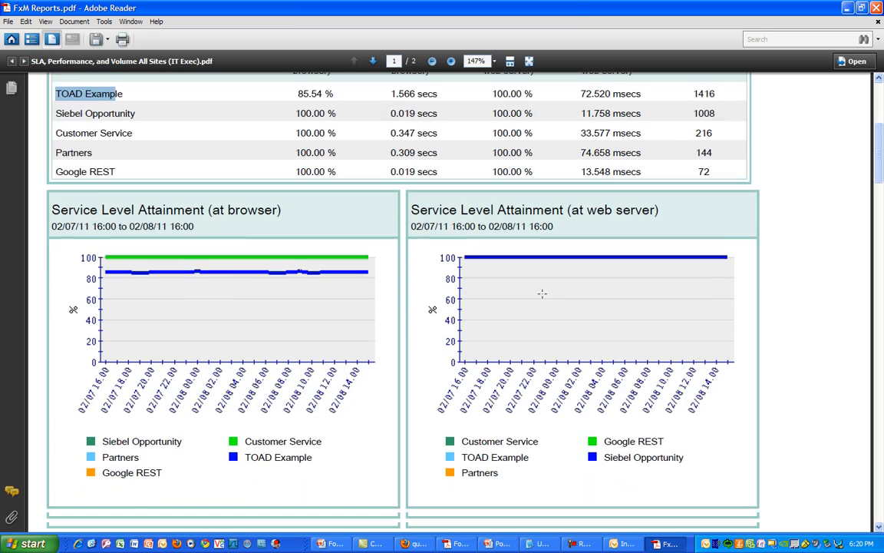
scroll(540, 293, down, 2)
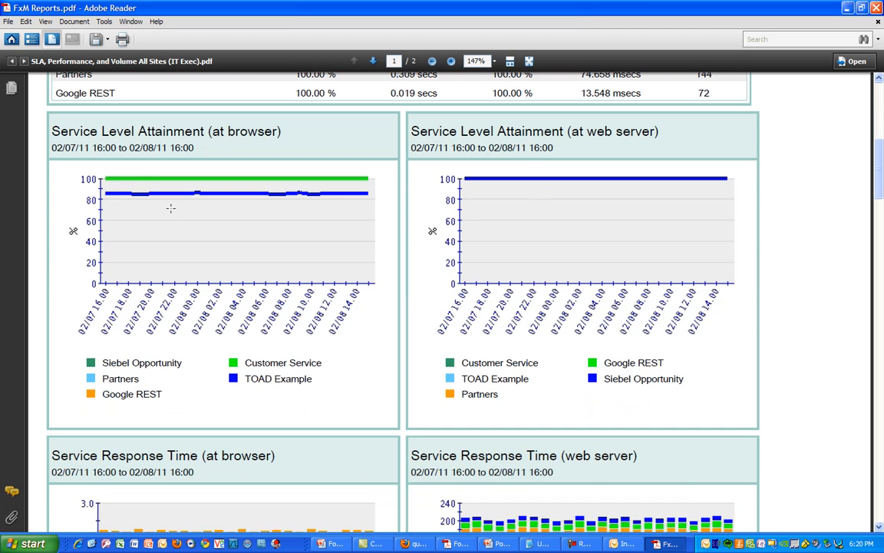
scroll(338, 213, down, 1)
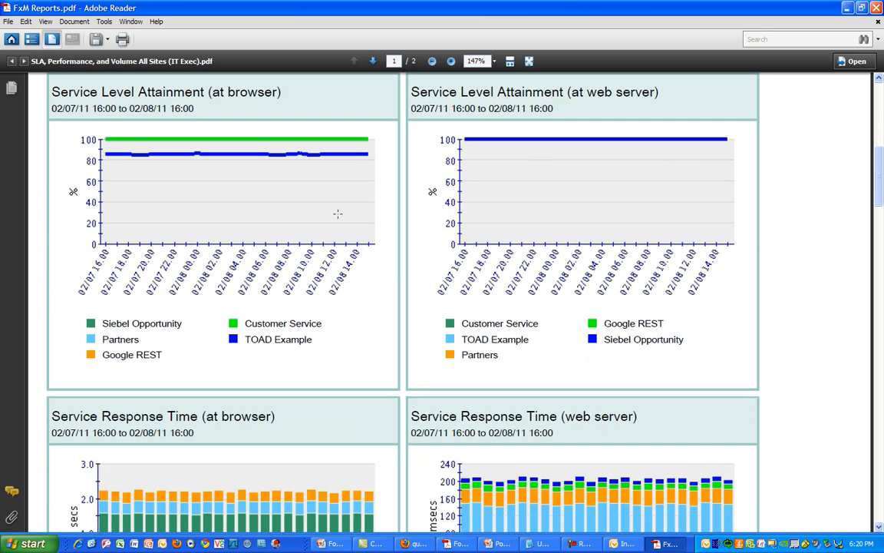
scroll(337, 213, down, 5)
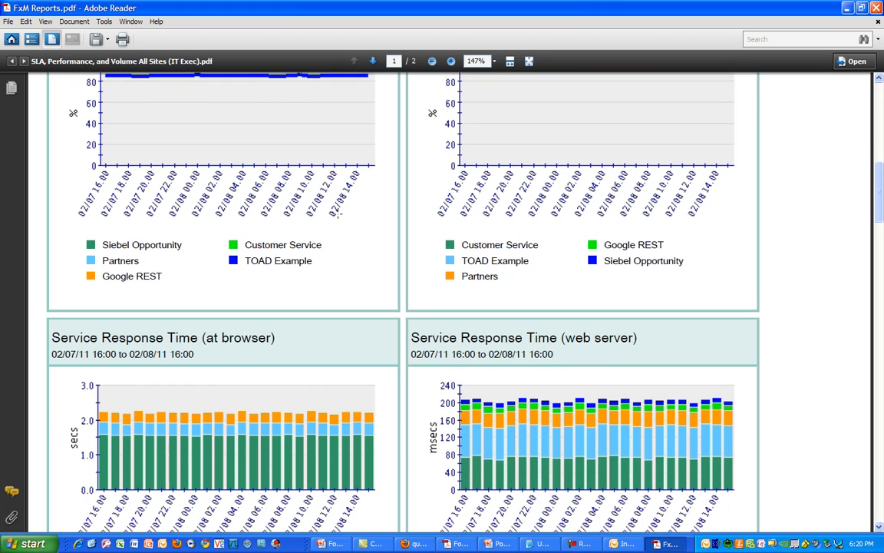
scroll(338, 216, down, 1)
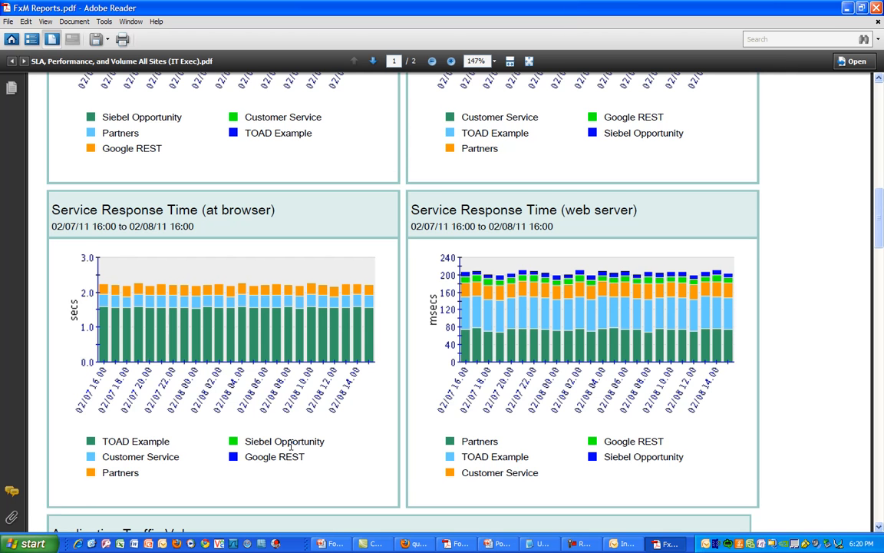
scroll(293, 441, down, 6)
scroll(295, 423, down, 5)
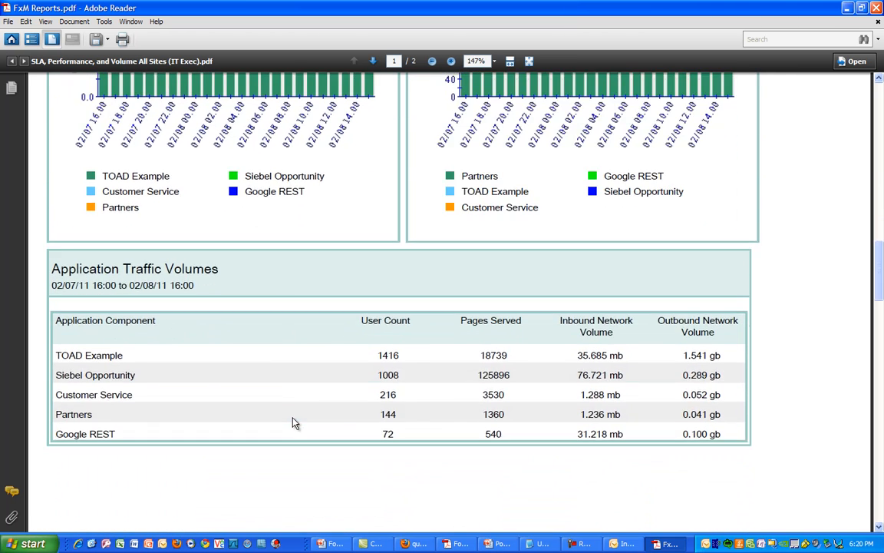